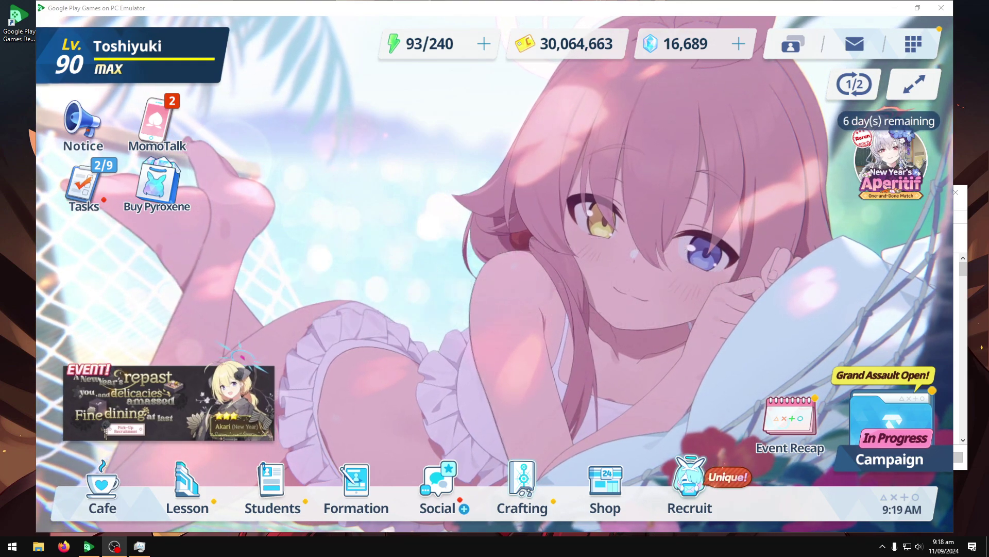
Shrink the emulator window, shift it down-right, and open Campaign then Grand Assault.
drag(133, 8, 190, 19)
drag(568, 22, 601, 47)
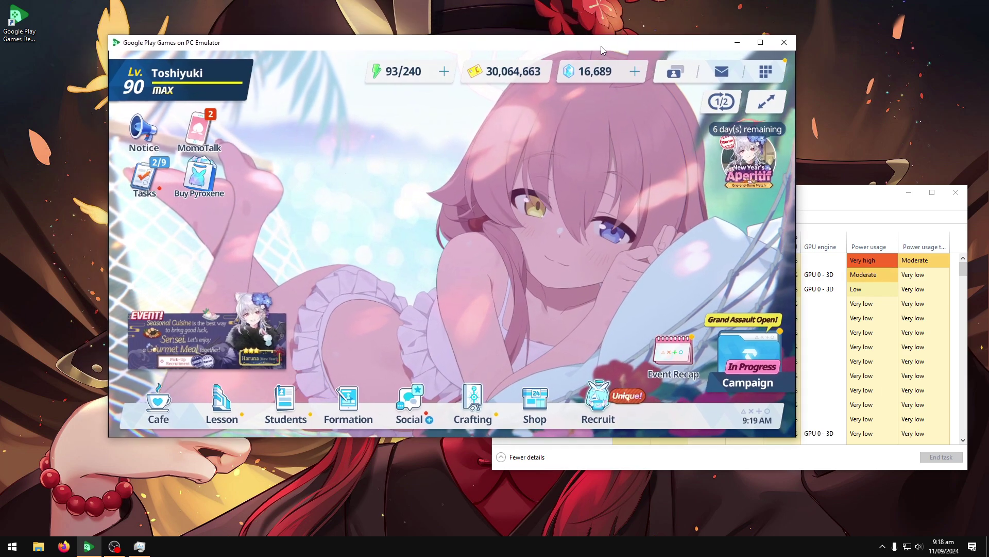
click(738, 381)
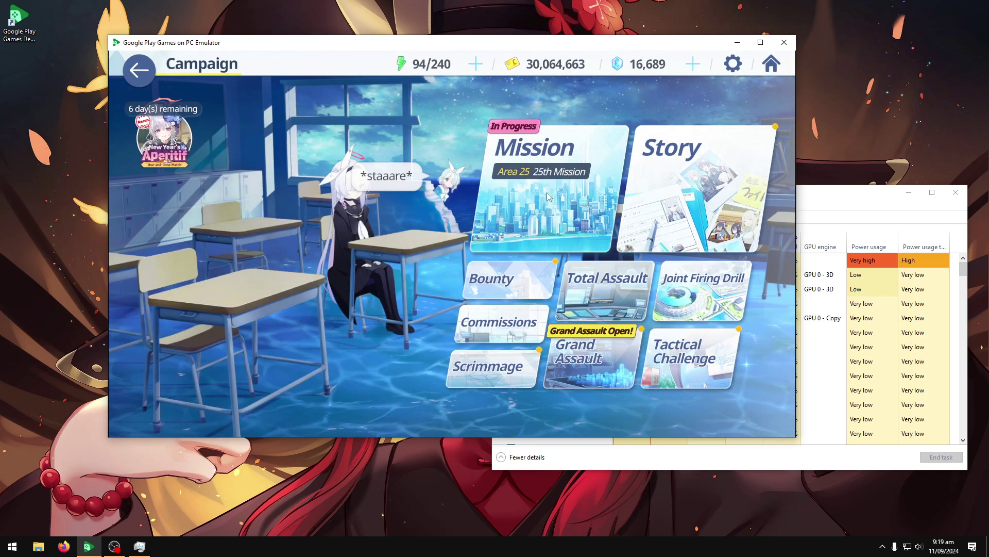
click(595, 344)
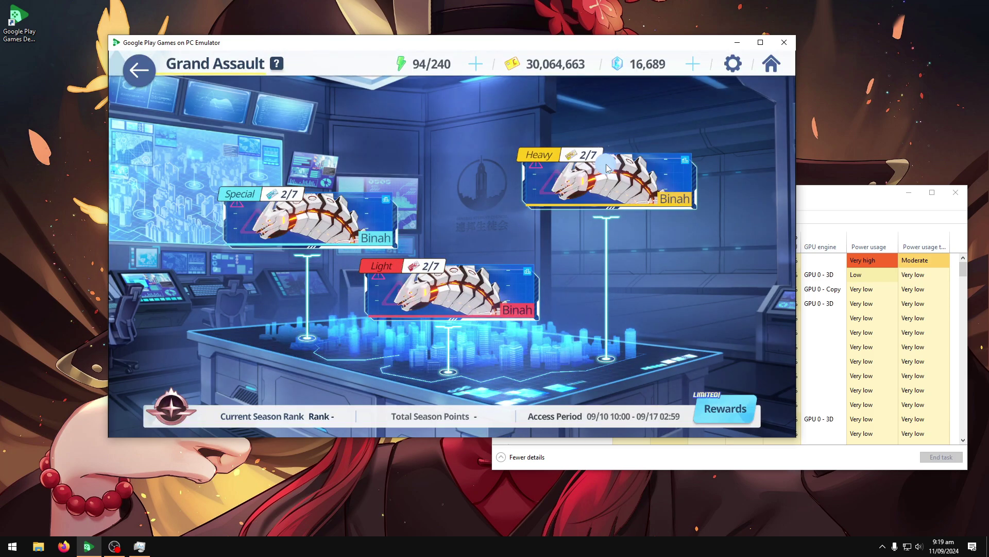
Enter the Heavy Binah battle, then check Task Manager and the tray Graphics Settings.
click(607, 168)
click(696, 300)
click(822, 202)
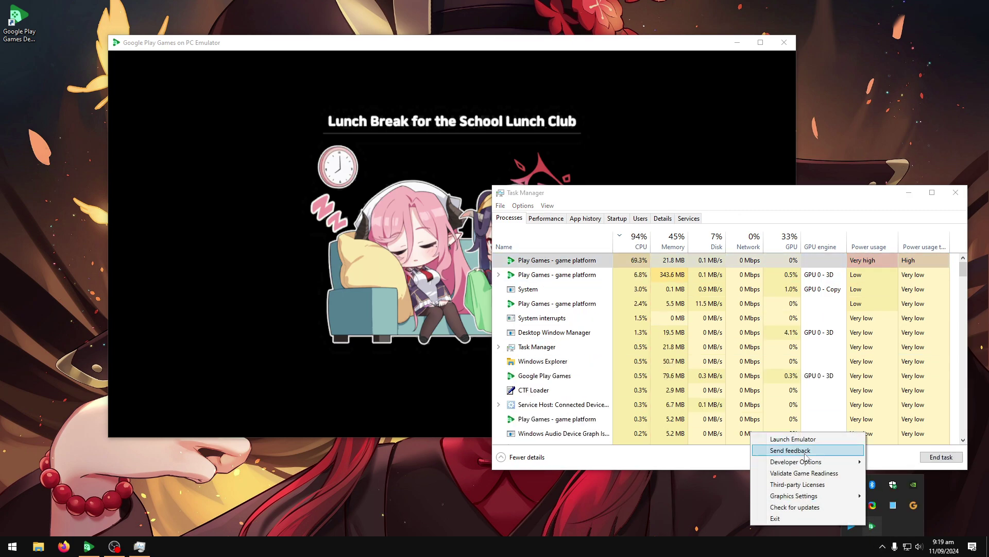
mouse_move(670, 490)
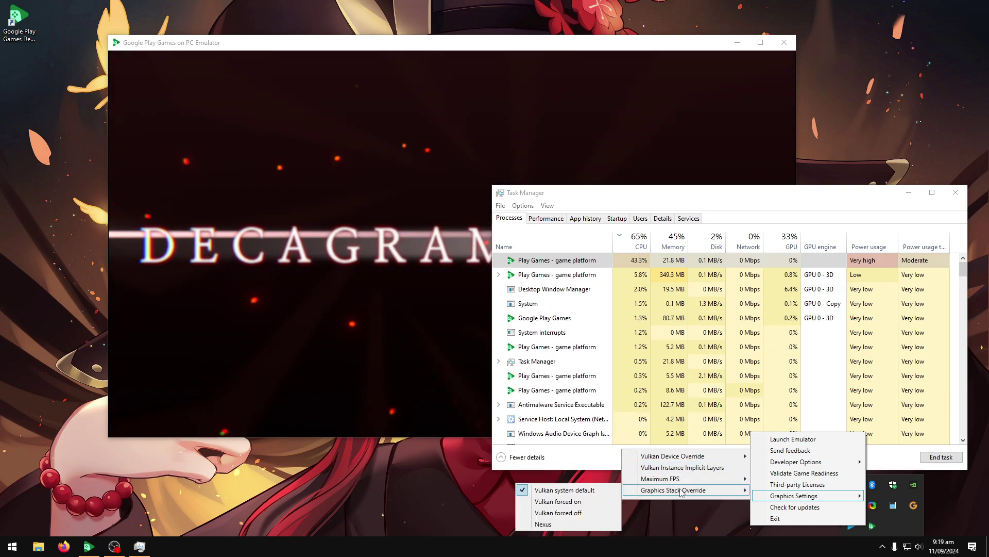
Return to the emulator and skip the battle's intro cutscene.
click(410, 50)
click(555, 350)
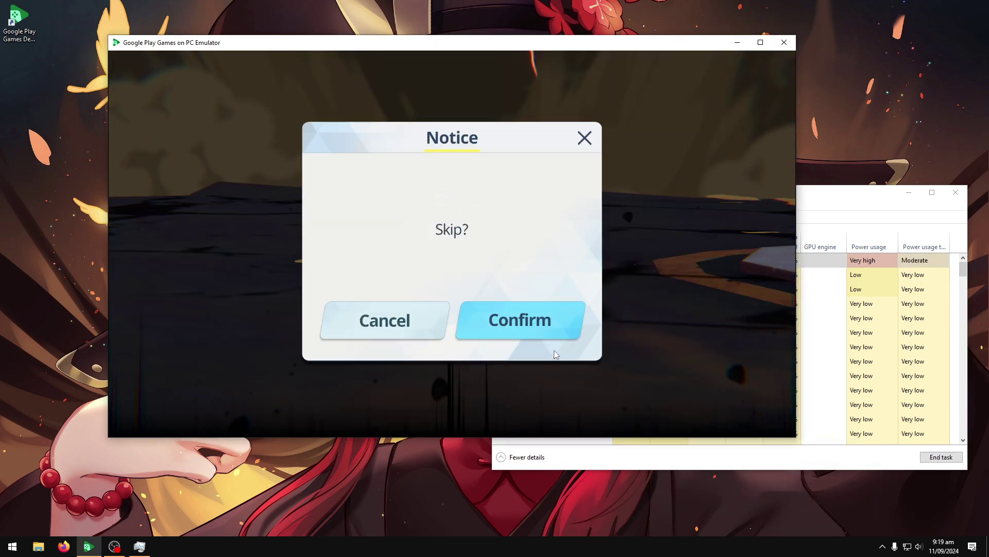
click(539, 329)
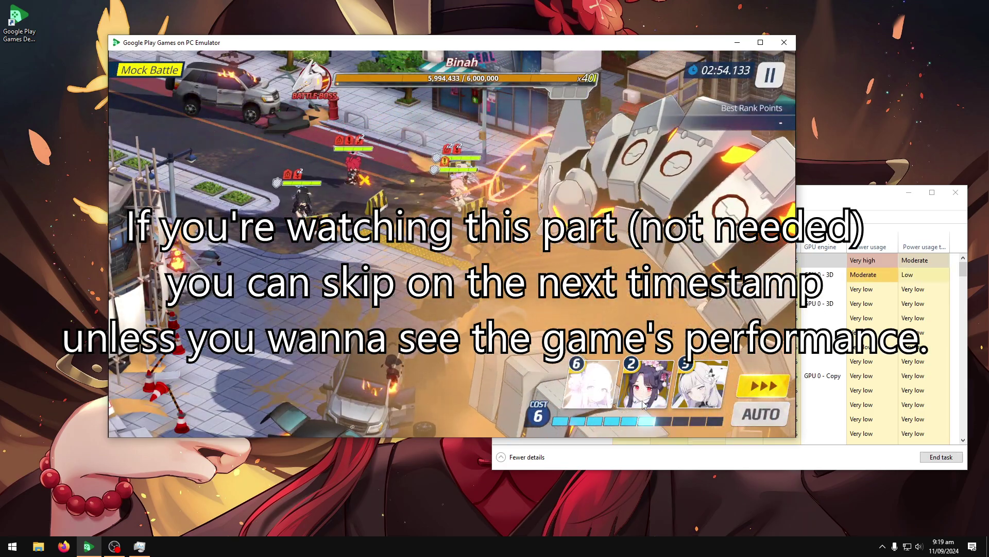
Cast the opening EX skills on Binah and the field, including the attack buff and cost-3 skill.
drag(643, 406, 458, 214)
drag(700, 383, 453, 206)
drag(583, 379, 636, 216)
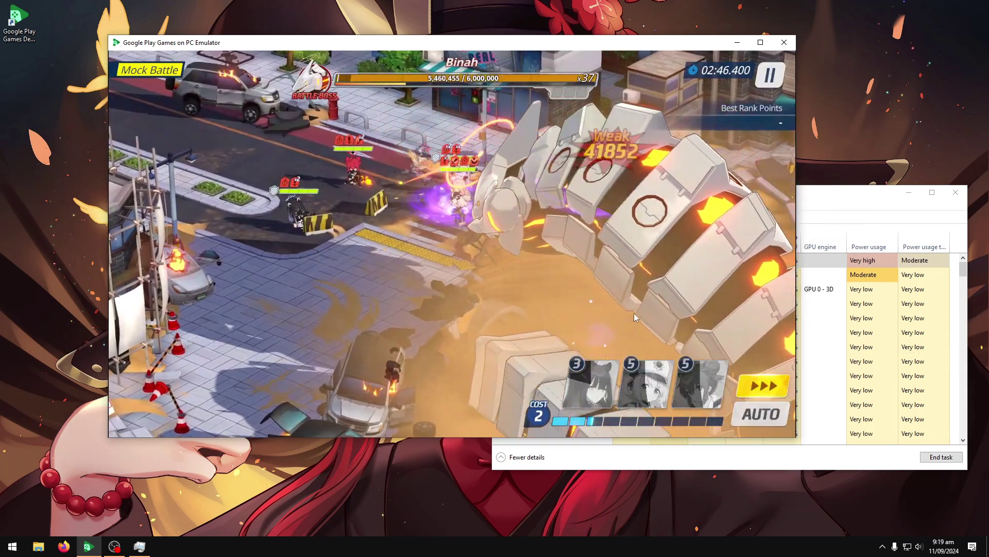
drag(642, 390, 425, 175)
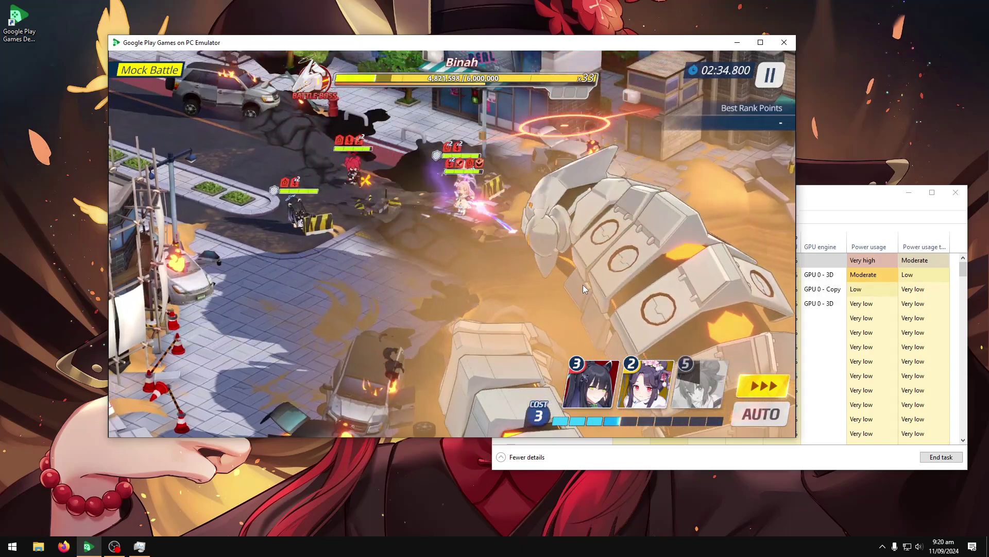
mouse_move(646, 384)
mouse_down()
mouse_move(448, 205)
mouse_move(584, 340)
mouse_move(655, 369)
mouse_up()
drag(652, 386, 413, 177)
drag(460, 208, 461, 208)
drag(646, 384, 488, 236)
drag(646, 384, 633, 239)
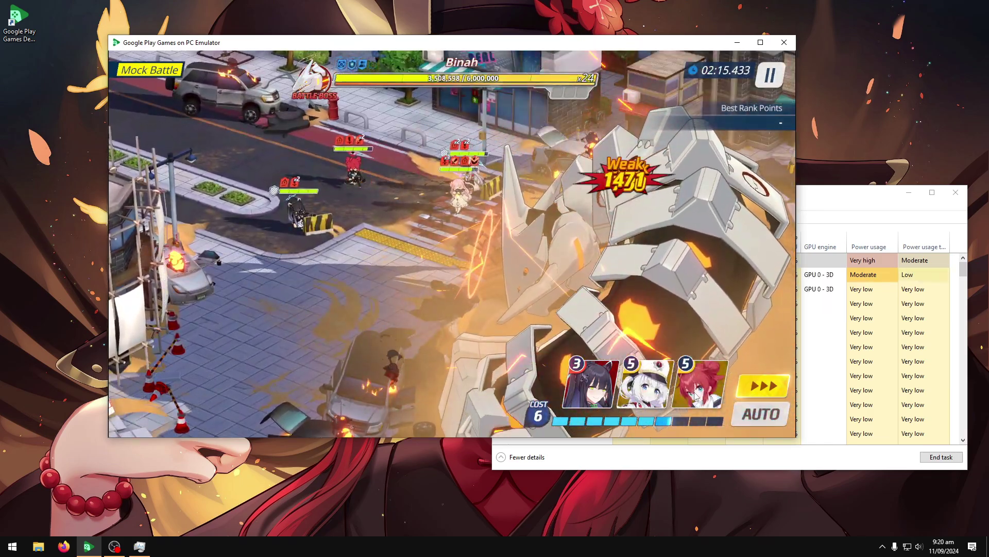
Fire the rightmost cost-2 and attack-buff skills, then cast Kyrie Eleison on Binah.
drag(698, 384, 662, 217)
drag(694, 394, 460, 220)
click(698, 384)
click(694, 385)
click(672, 275)
click(672, 276)
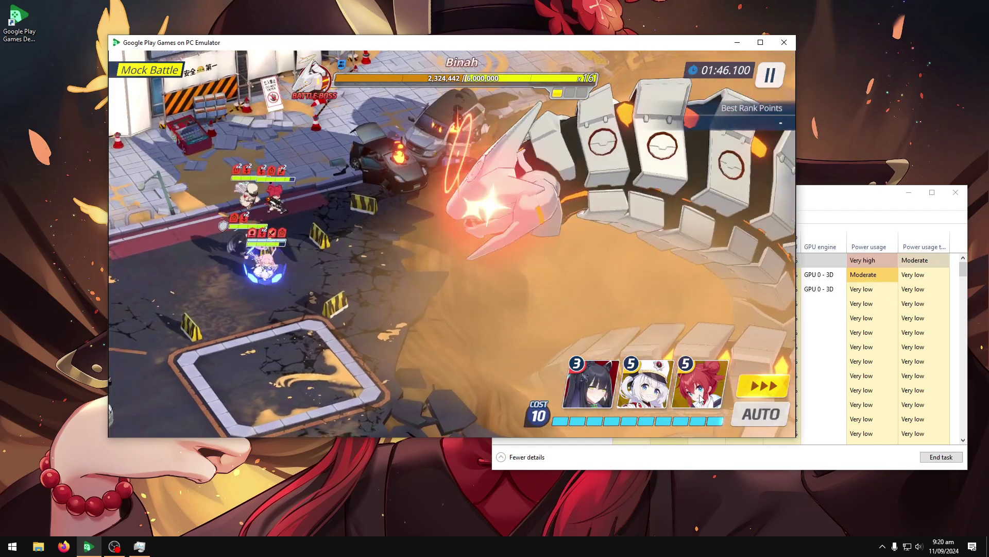
Use the red-haired character's skill, Onsen on an ally, and a 3-cost skill on Binah.
click(700, 397)
click(614, 394)
click(695, 381)
click(316, 294)
click(701, 381)
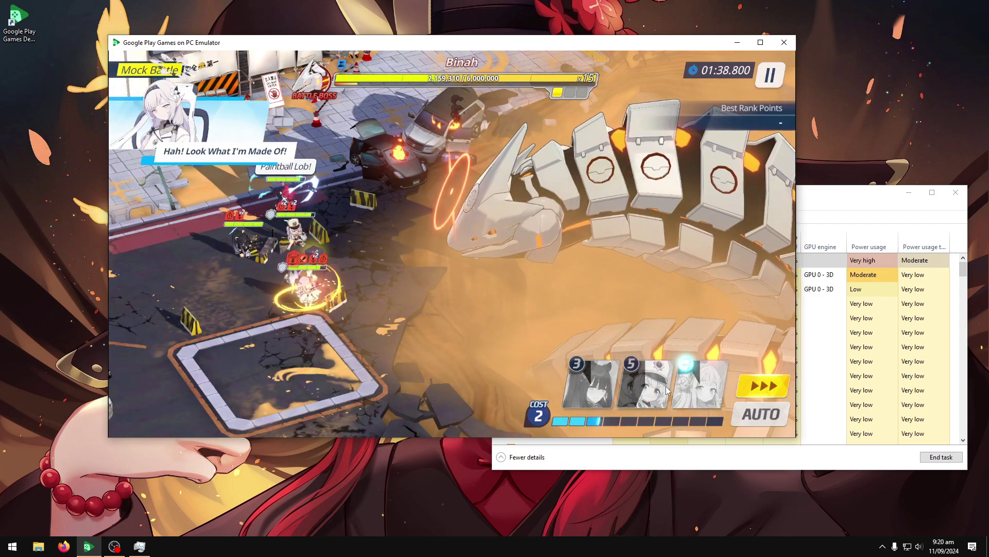
click(671, 215)
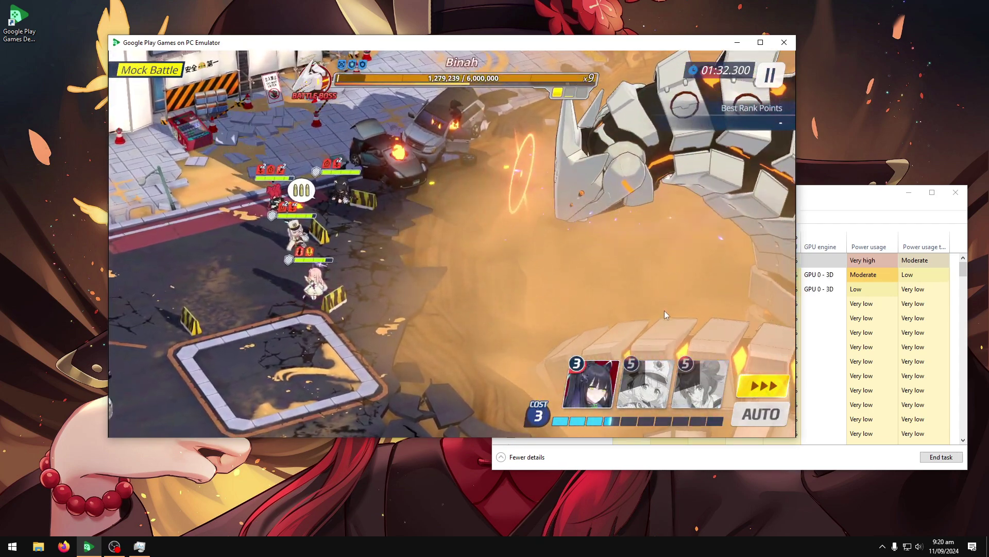
Cast World Beautification, ally skills and Kyrie Eleison until the battle completes.
drag(692, 400, 309, 296)
drag(556, 258, 557, 258)
click(611, 335)
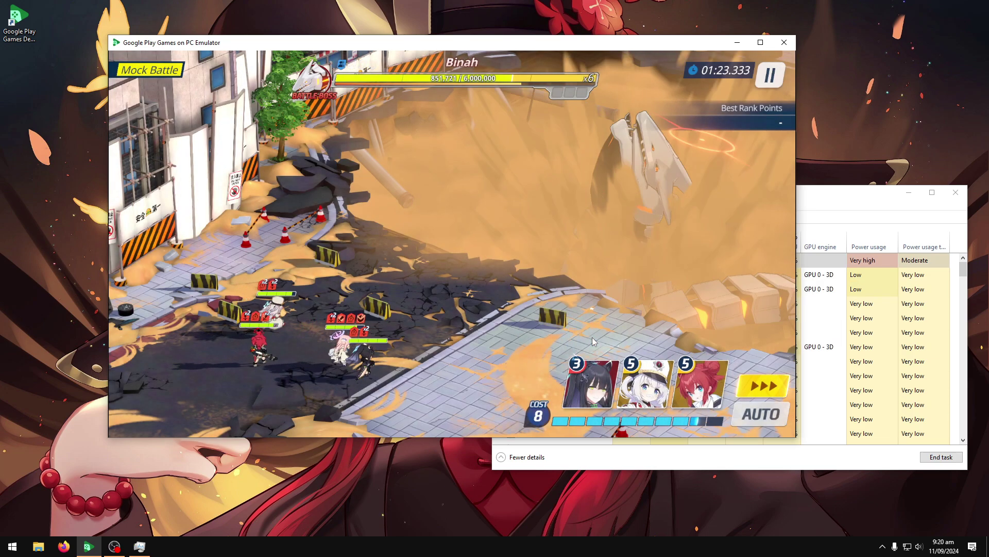
drag(699, 385, 587, 201)
drag(677, 379, 383, 304)
drag(525, 328, 525, 328)
drag(697, 376, 403, 311)
drag(688, 379, 576, 110)
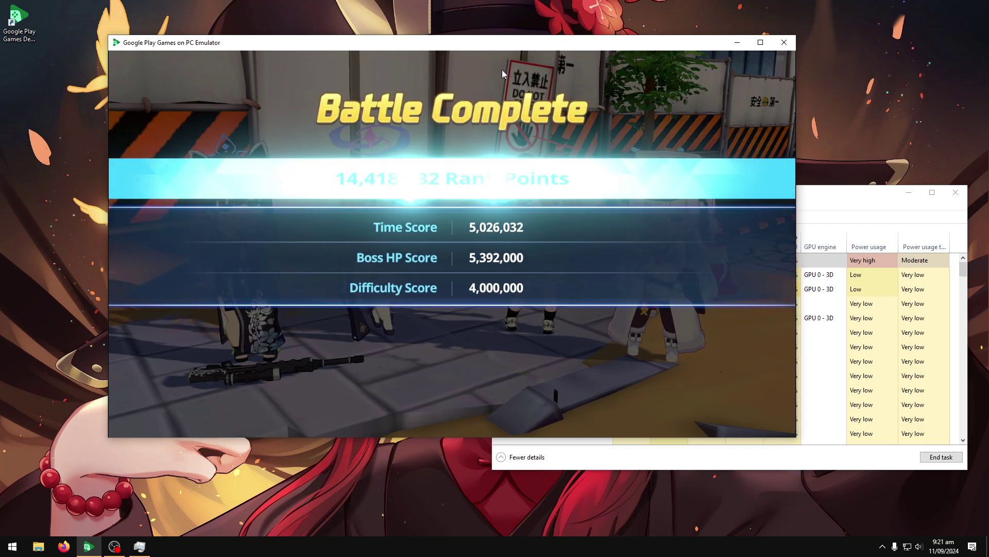
Accept the 5,026,032 Time Score results and go back to Grand Assault.
click(573, 266)
click(742, 406)
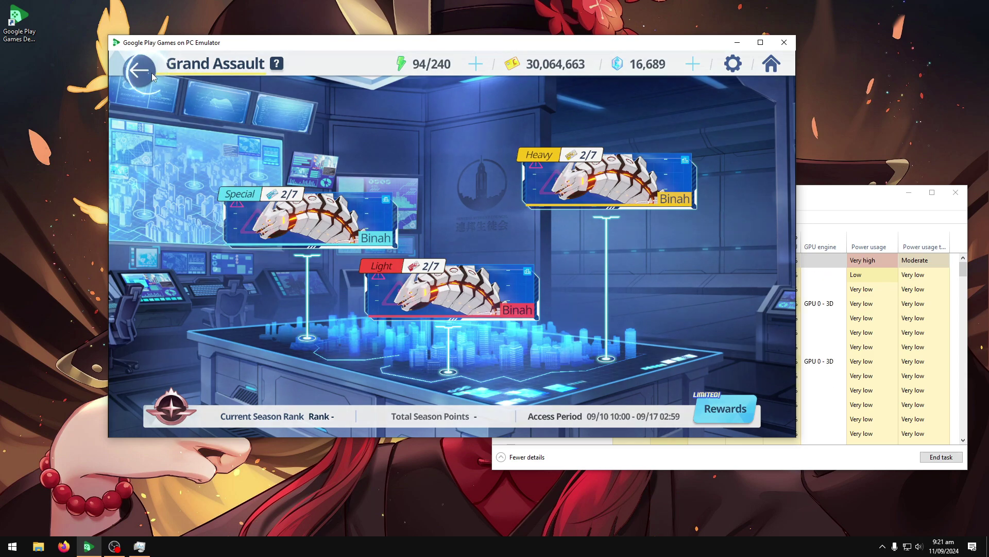
click(149, 72)
Move the emulator window down and to the right.
drag(346, 47, 380, 90)
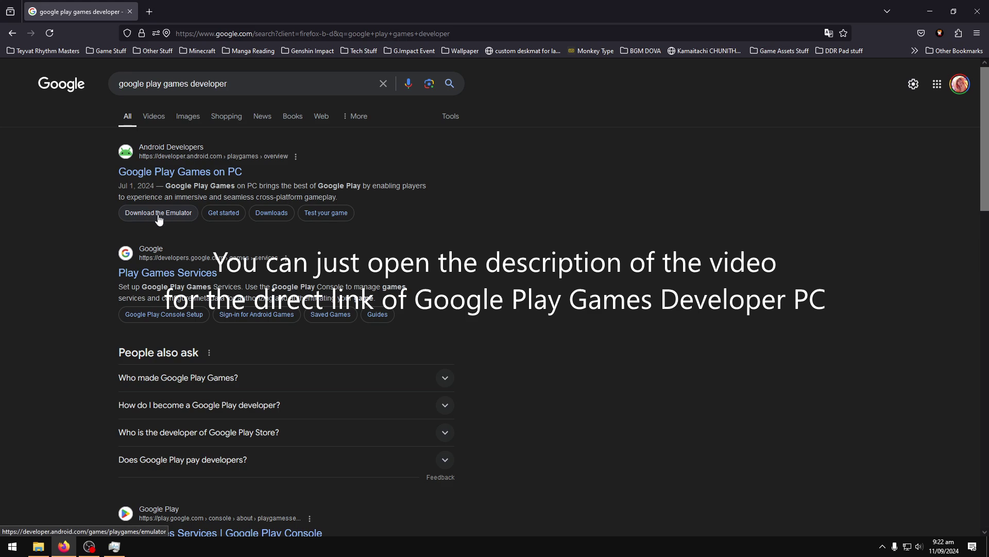
Download the developer emulator, minimize Firefox, and close Task Manager while it installs.
click(159, 213)
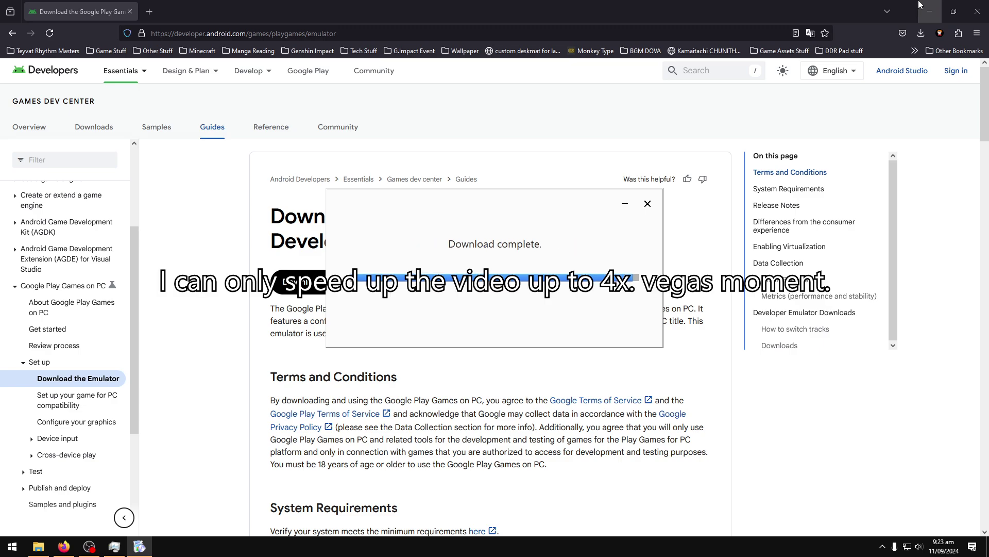
scroll(67, 310, up, 3)
click(930, 11)
drag(870, 200, 870, 141)
click(953, 129)
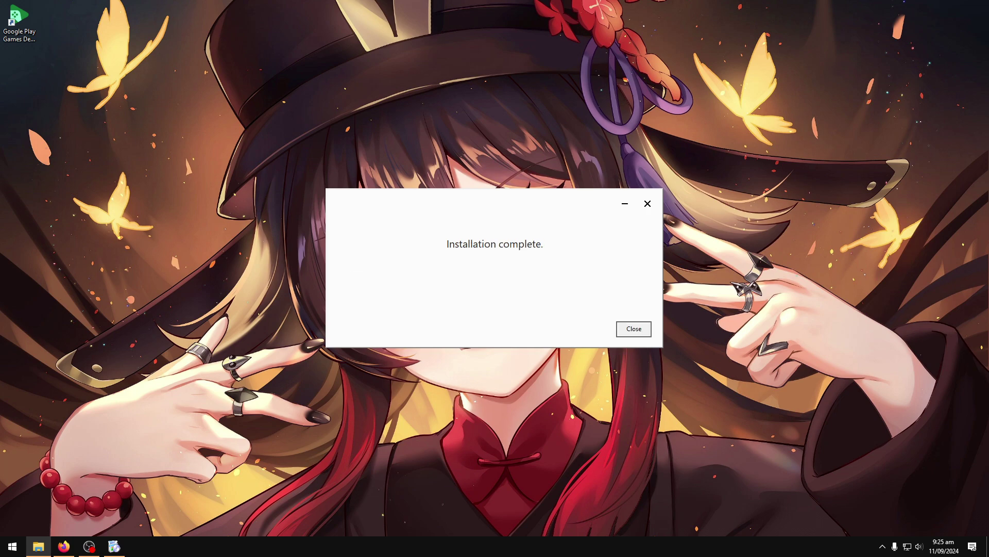
Close the Installation complete dialog.
click(634, 329)
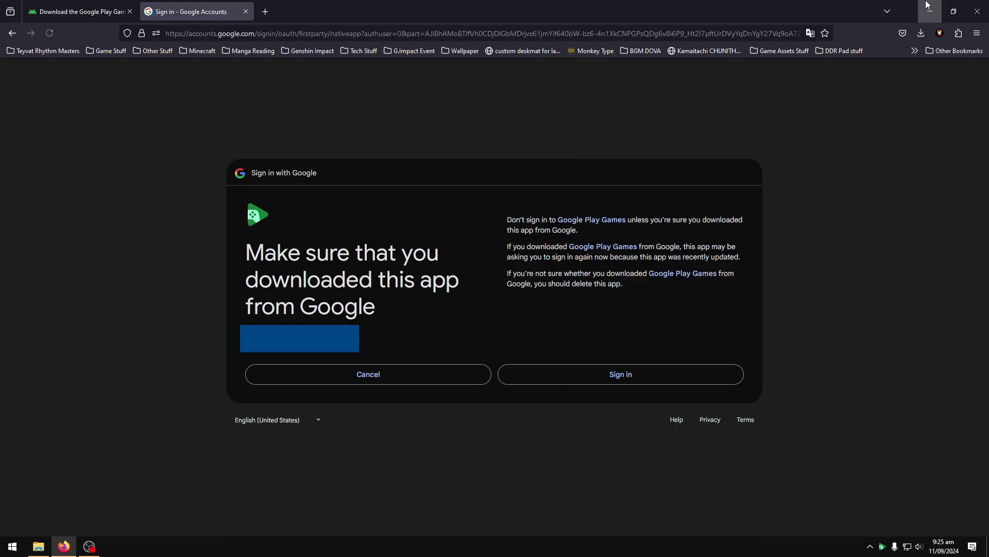
Sign in to Google Play Games with the chosen account, then close Firefox.
click(663, 380)
drag(339, 83, 466, 87)
click(651, 94)
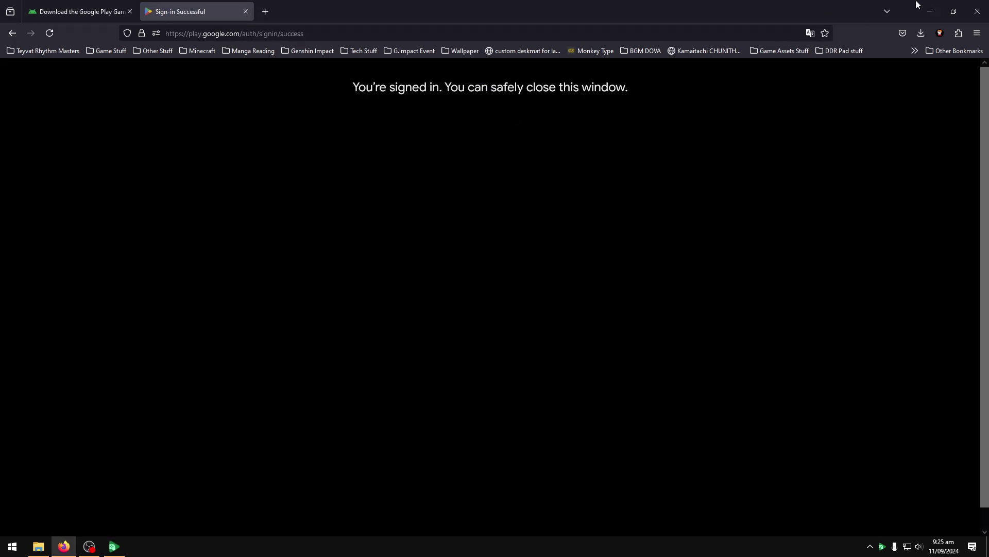
click(977, 12)
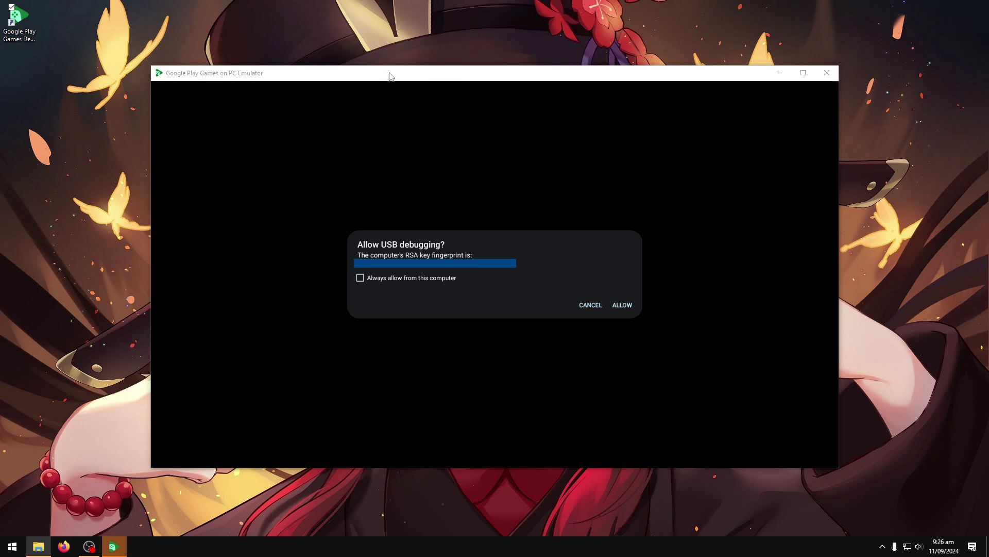
Always allow USB debugging from this computer.
click(360, 279)
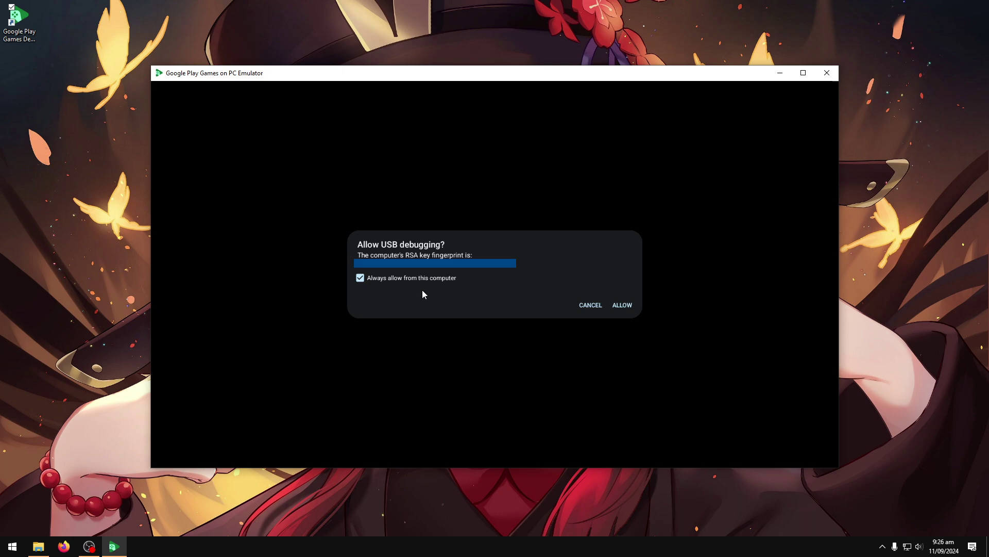
click(622, 305)
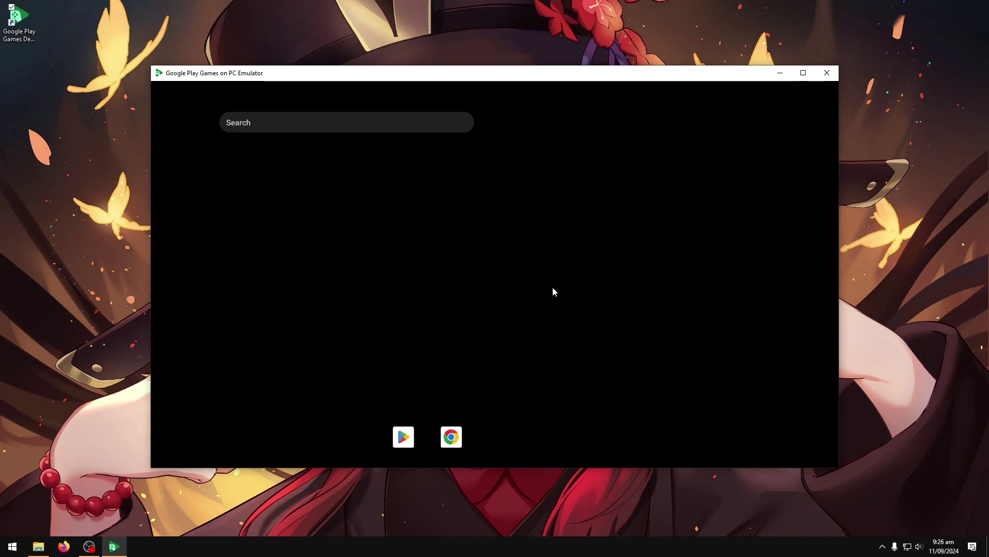
Place the Blue Archive 1.66 folder window beside the emulator and select base.apk.
key(super+e)
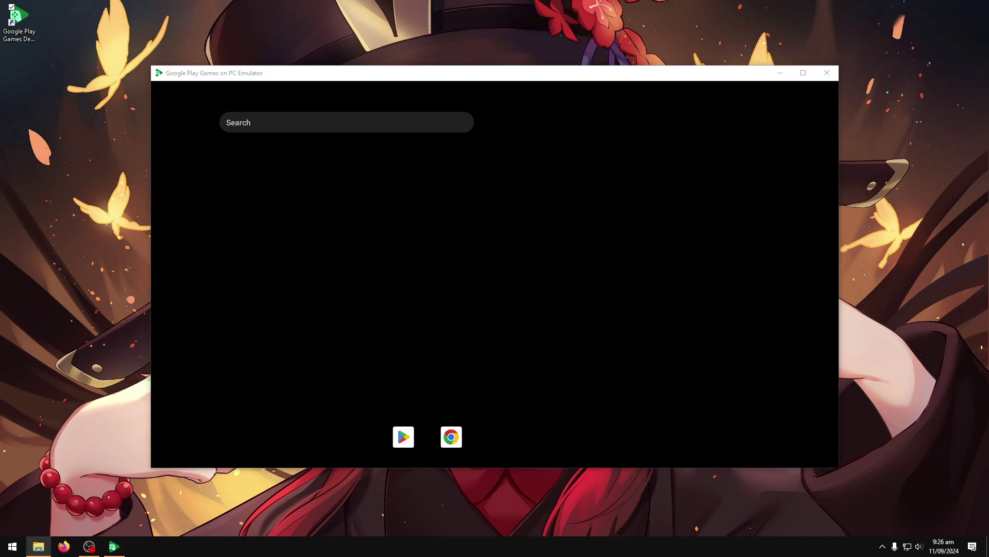
drag(876, 326, 543, 252)
click(354, 366)
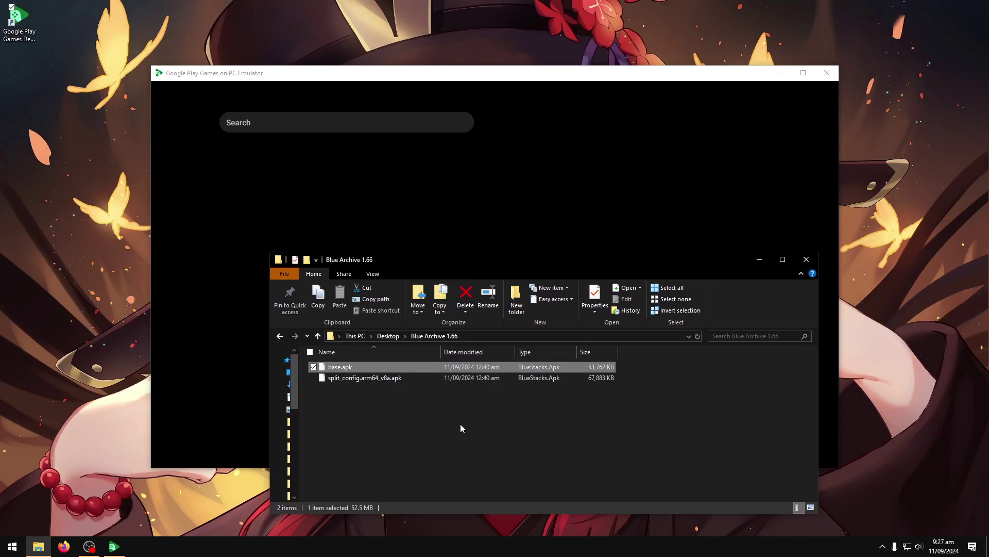
Browse to Program Files\Google\Play Games Developer Emulator\current\emulator in a new Explorer window.
drag(440, 259, 509, 271)
click(12, 546)
click(14, 452)
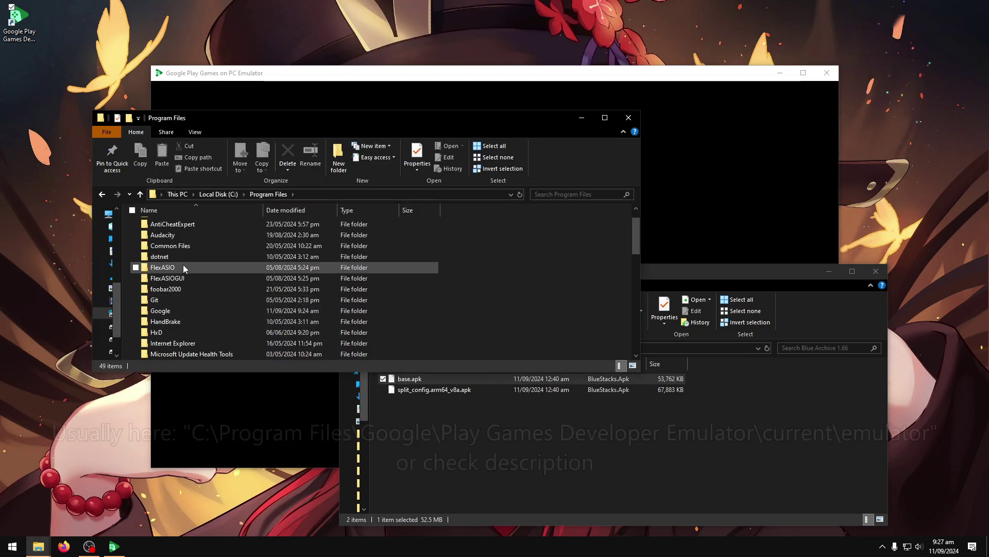
double_click(185, 310)
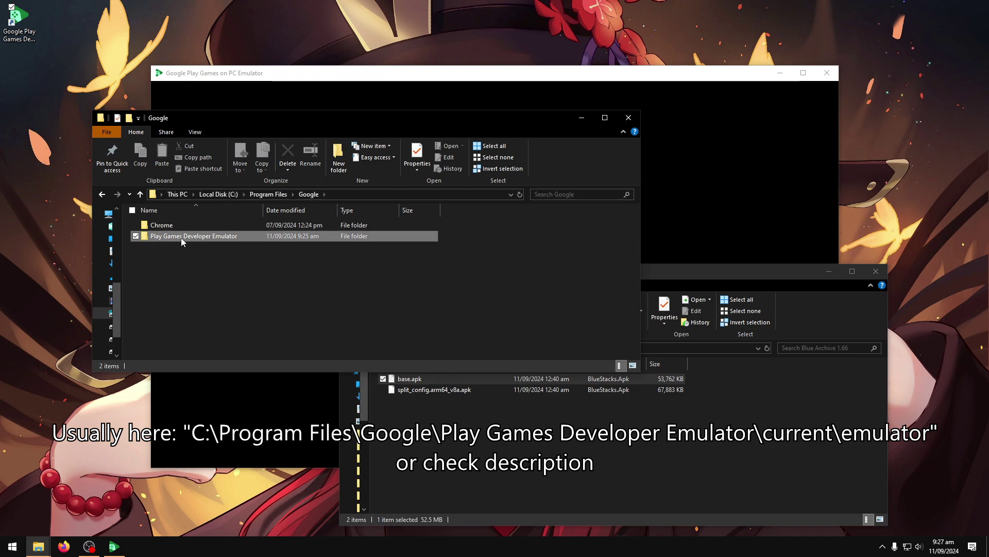
double_click(181, 236)
double_click(208, 224)
double_click(186, 223)
Launch a command window from this folder by entering cmd in the address bar.
click(486, 194)
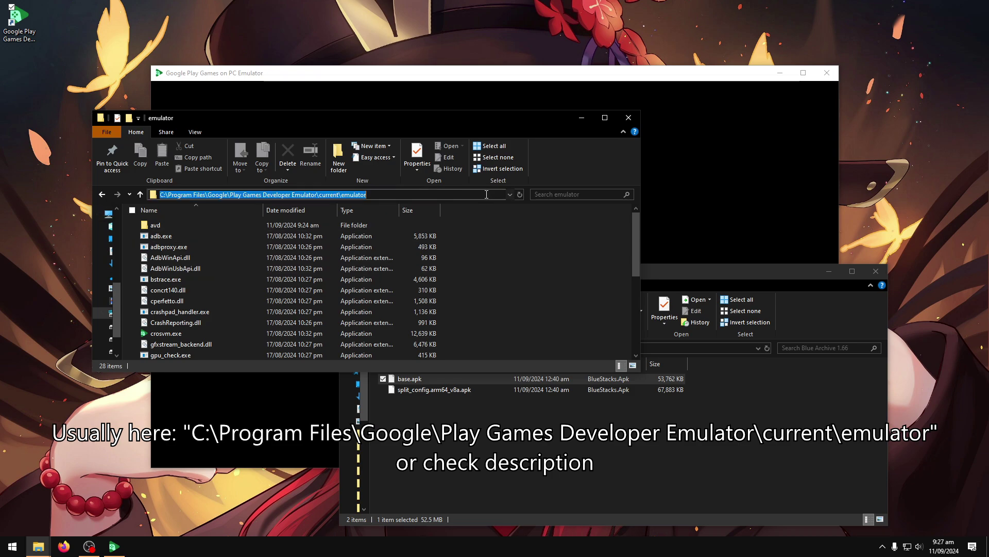
text(cmd)
key(Return)
Close that command window and open a fresh Command Prompt from Windows search.
drag(235, 26, 478, 280)
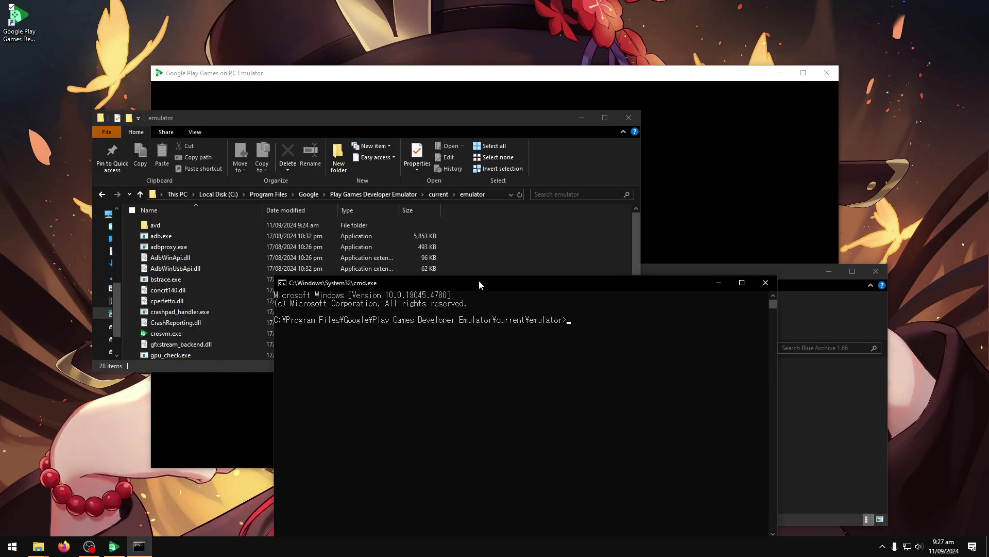
click(766, 282)
click(13, 546)
text(cmd)
key(Return)
Change the console's directory with cd to the pasted emulator folder path.
drag(244, 55, 397, 373)
click(465, 193)
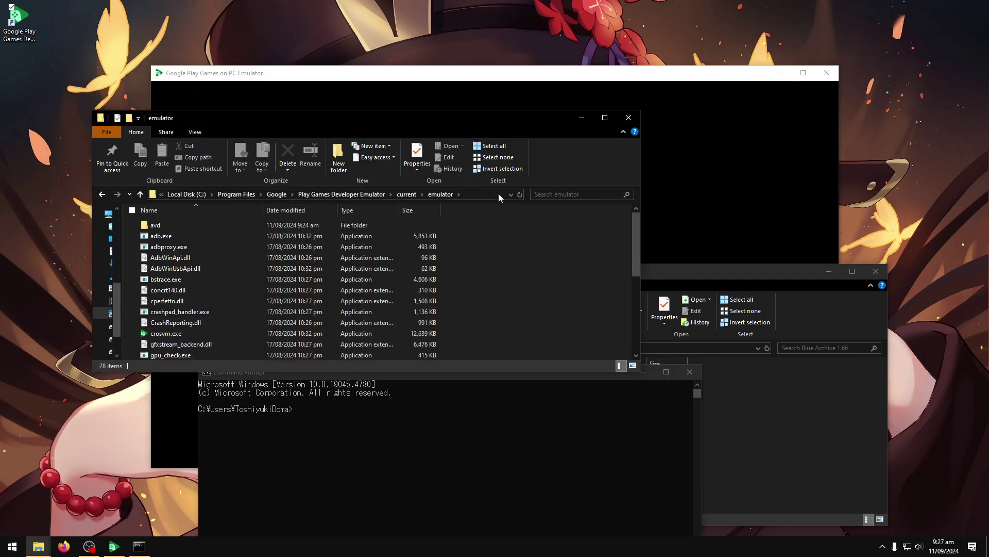
click(407, 424)
click(427, 425)
text(cd)
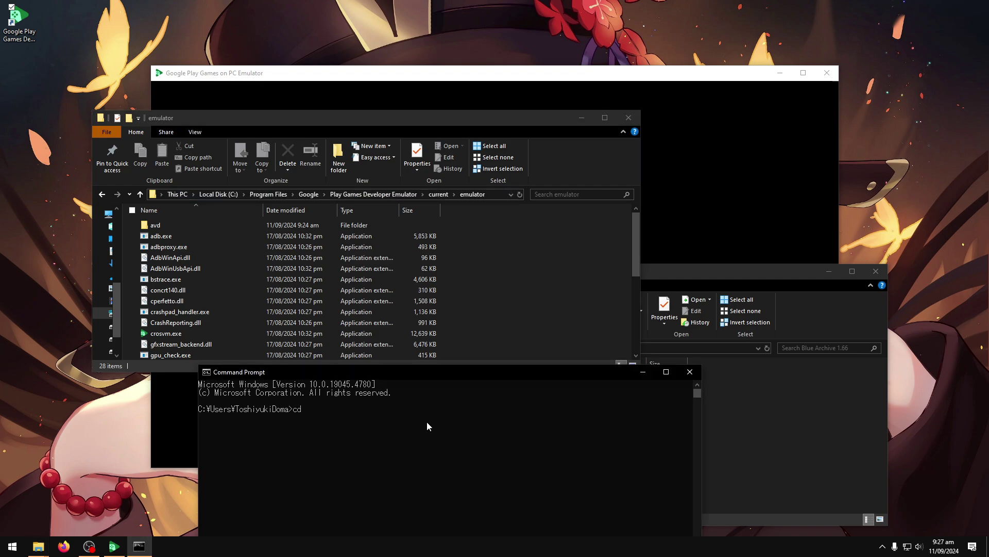
text("C:\Program Files\Google\Play Games Developer Emulator\current\emulator")
key(Return)
drag(429, 371, 383, 255)
drag(405, 255, 405, 229)
Write .\adb install at the prompt, correcting the typos.
key(BackSpace)
text(./adb)
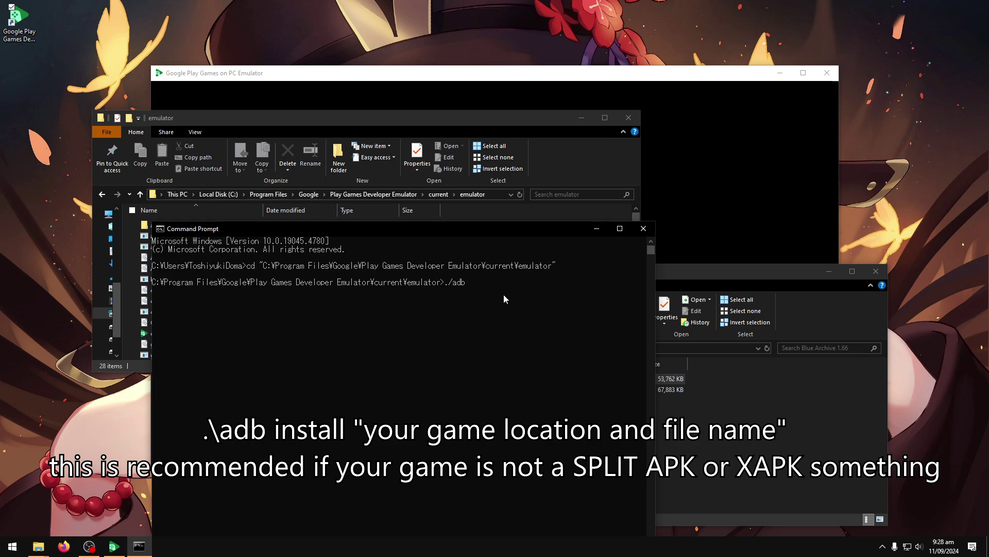
key(BackSpace)
key(BackSpace)
key(BackSpace)
key(BackSpace)
text(\adv)
key(BackSpace)
text(b)
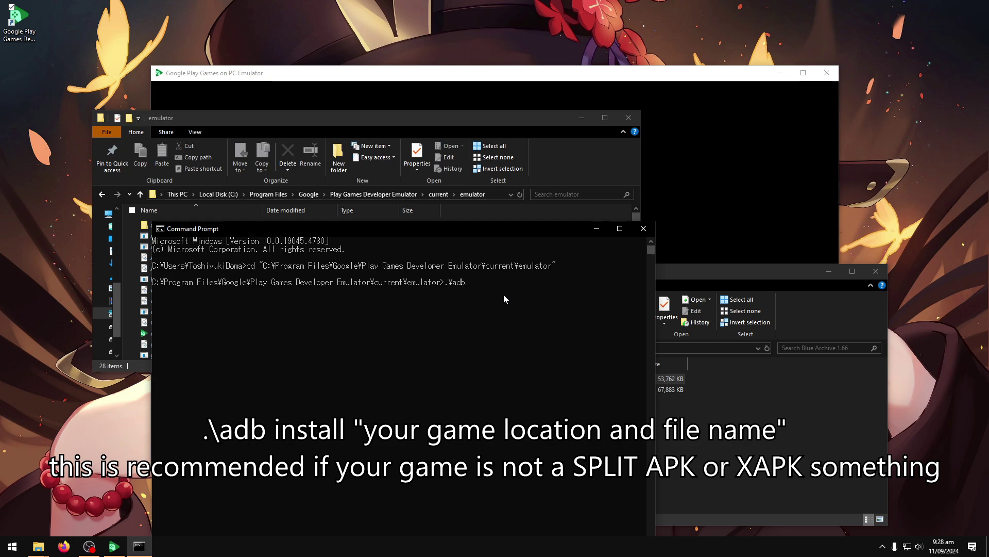
text( install)
Append the quoted Blue Archive 1.66 folder path followed by a backslash.
click(694, 363)
click(450, 231)
text(")
text(C:¥Users¥ToshiyukiDoma¥Desktop¥Blue Archive 1.66)
text(\)
Copy the file name base.apk from Explorer and append it to the command.
click(725, 273)
click(412, 379)
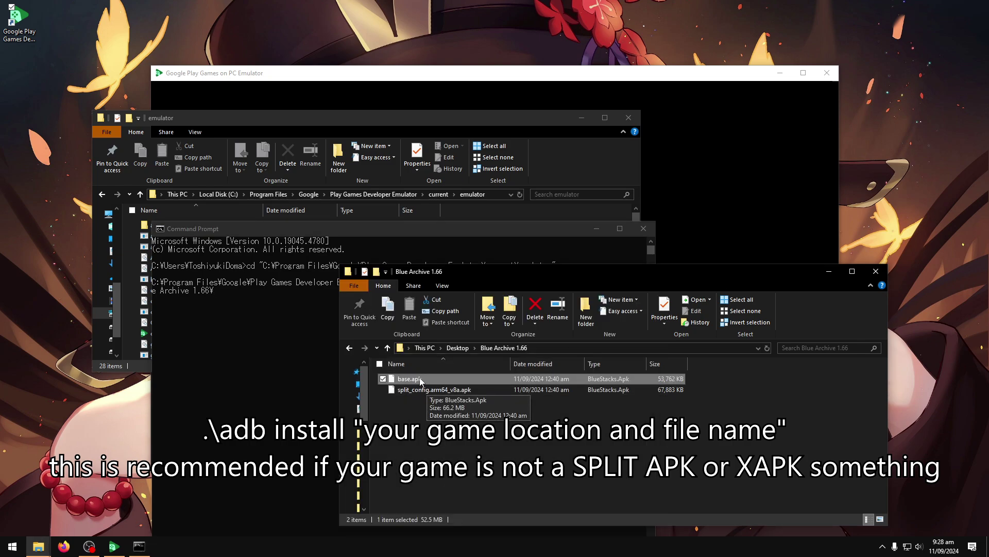
right_click(420, 380)
click(361, 355)
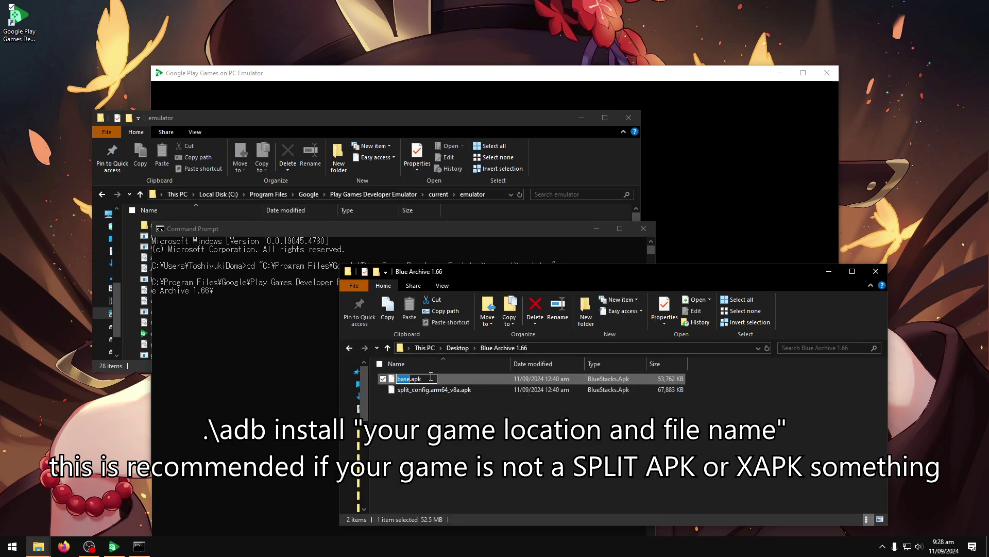
key(ctrl+a)
key(ctrl+c)
click(260, 300)
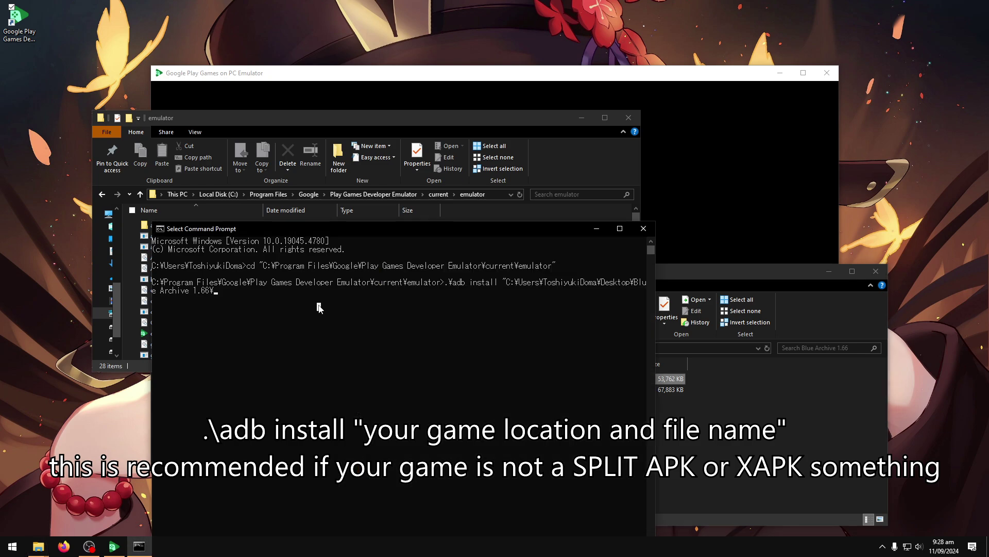
key(ctrl+v)
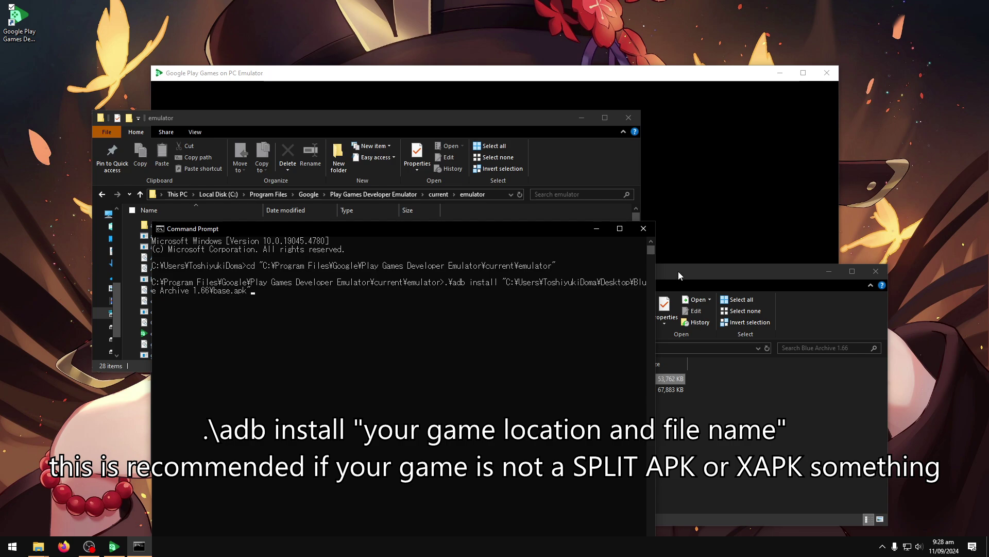
drag(675, 273, 740, 322)
click(379, 240)
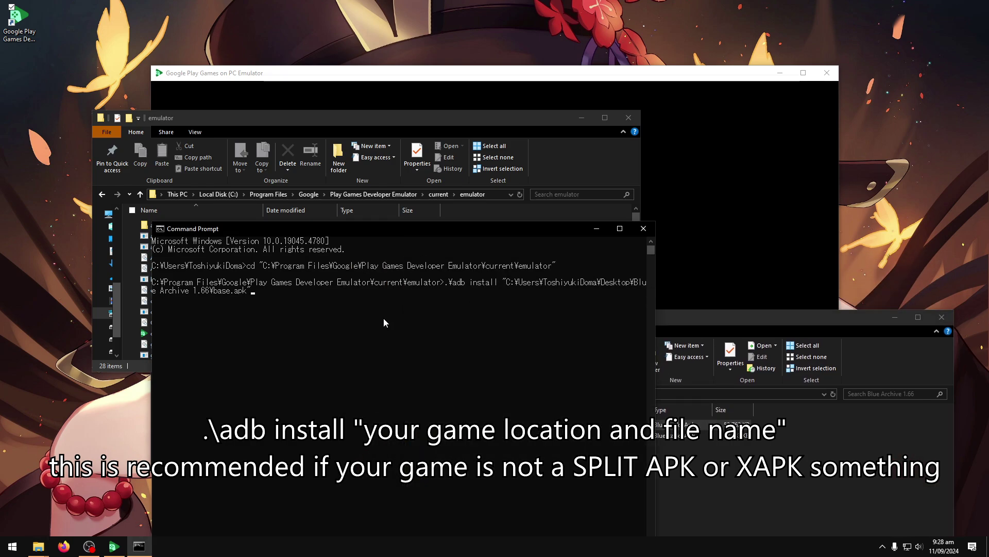
Run the base.apk install, which fails with INSTALL_FAILED_MISSING_SPLIT, then recall the command.
key(Return)
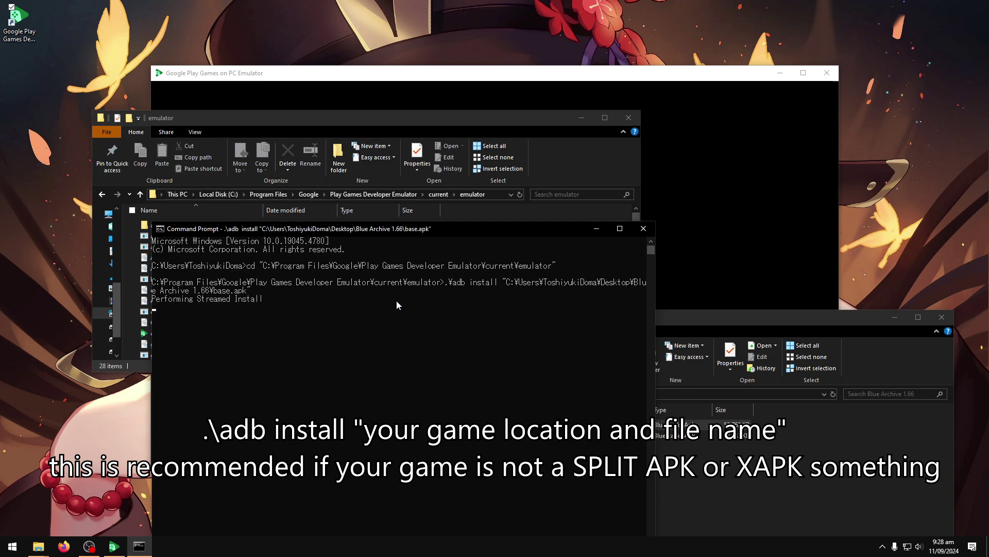
drag(151, 307, 322, 315)
click(418, 323)
key(Escape)
key(Up)
Change the command to install-multiple and add the quoted Blue Archive 1.66 folder path.
key(ctrl+Left)
key(ctrl+Left)
key(ctrl+Left)
key(Left)
text(-)
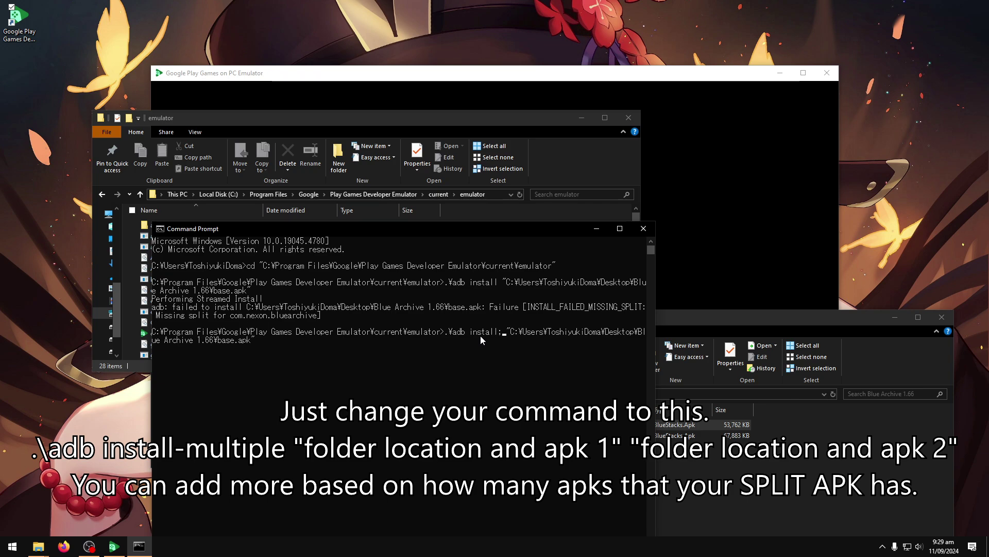
text(m)
text(iple)
click(759, 393)
click(330, 346)
text(")
key(ctrl+v)
text("C:)
text(\)
Append split_config.arm64_v8a.apk to the command and run it.
click(725, 457)
right_click(494, 436)
click(379, 413)
key(ctrl+c)
click(494, 228)
key(ctrl+v)
key(Return)
Check the install output ends in Success and minimize the Blue Archive 1.66 folder.
drag(195, 332, 457, 358)
drag(242, 349, 151, 333)
click(233, 349)
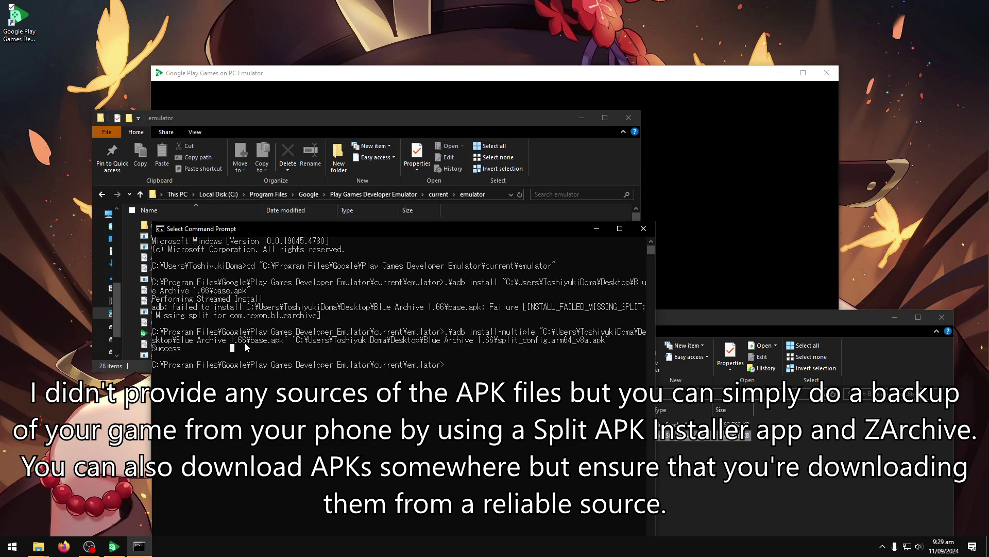
drag(771, 323, 759, 257)
click(490, 401)
click(893, 254)
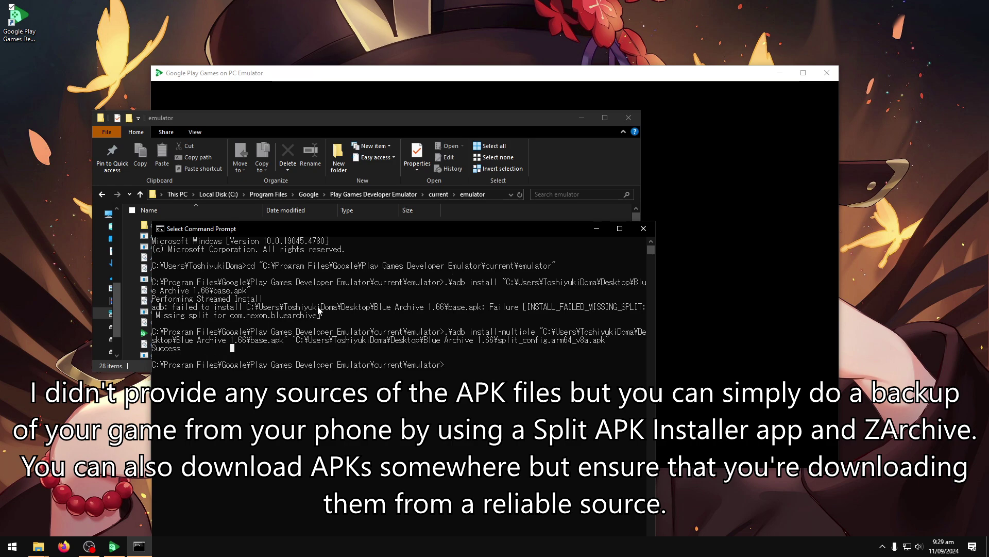
Close Command Prompt and the emulator folder, then launch Blue Archive from the app drawer.
drag(338, 315, 150, 301)
drag(152, 333, 617, 340)
click(644, 229)
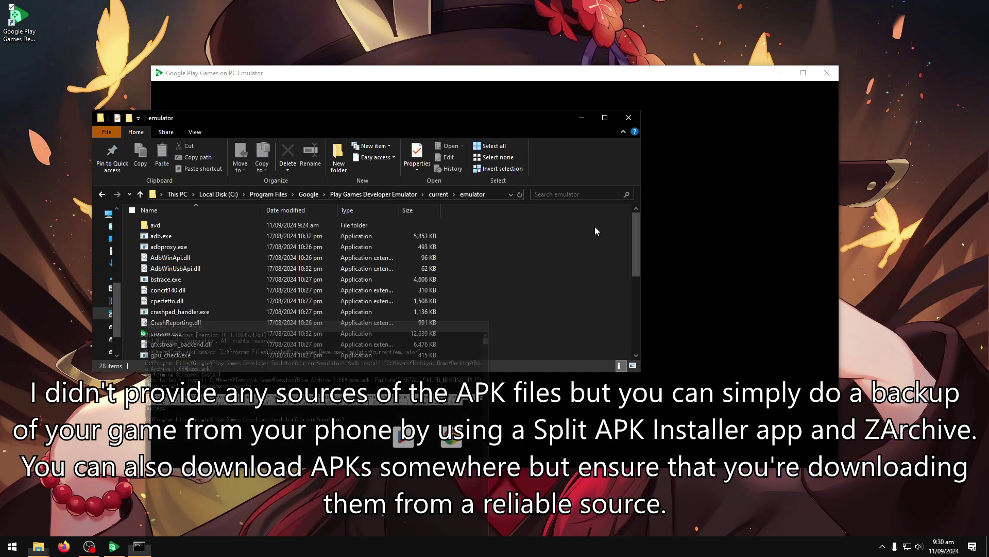
click(629, 118)
drag(420, 403, 422, 85)
click(309, 170)
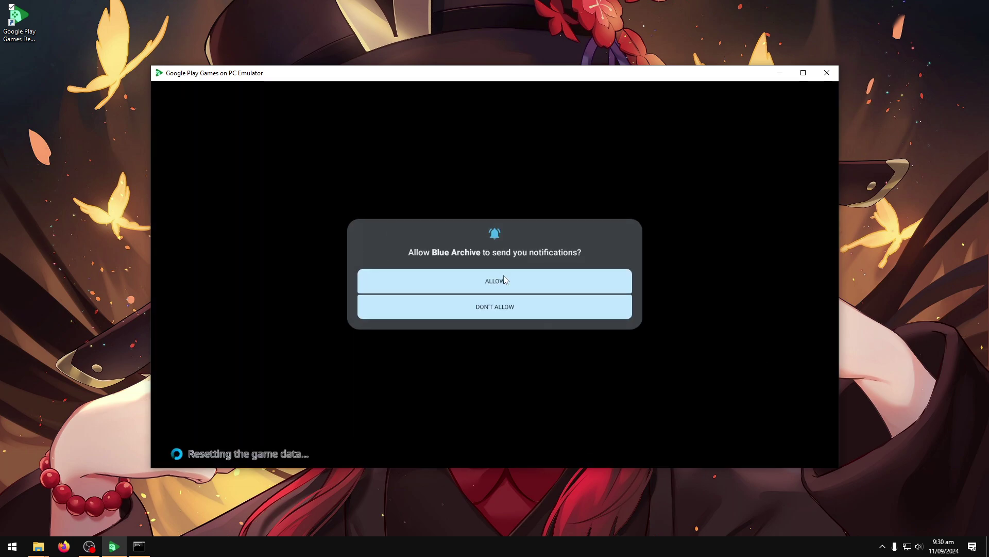
Allow Blue Archive notifications and confirm the 479.55 MB game file download.
click(505, 277)
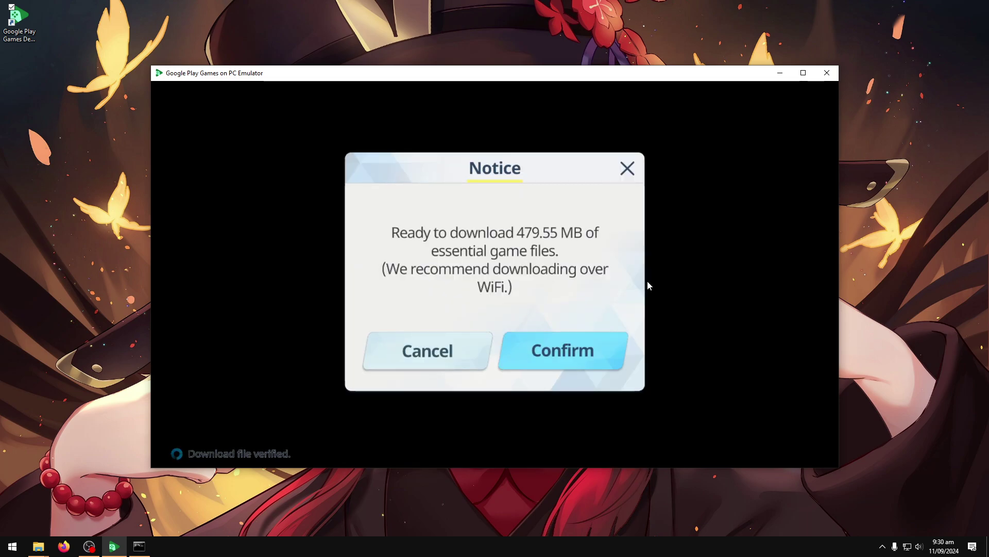
click(573, 355)
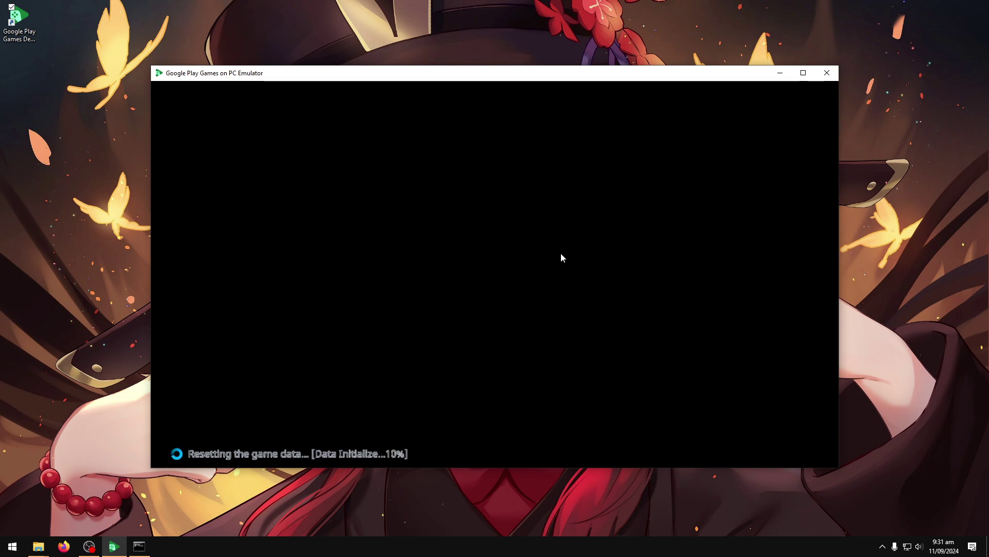
Confirm the voice, start from the title screen, and sign in with Google.
click(521, 341)
click(520, 341)
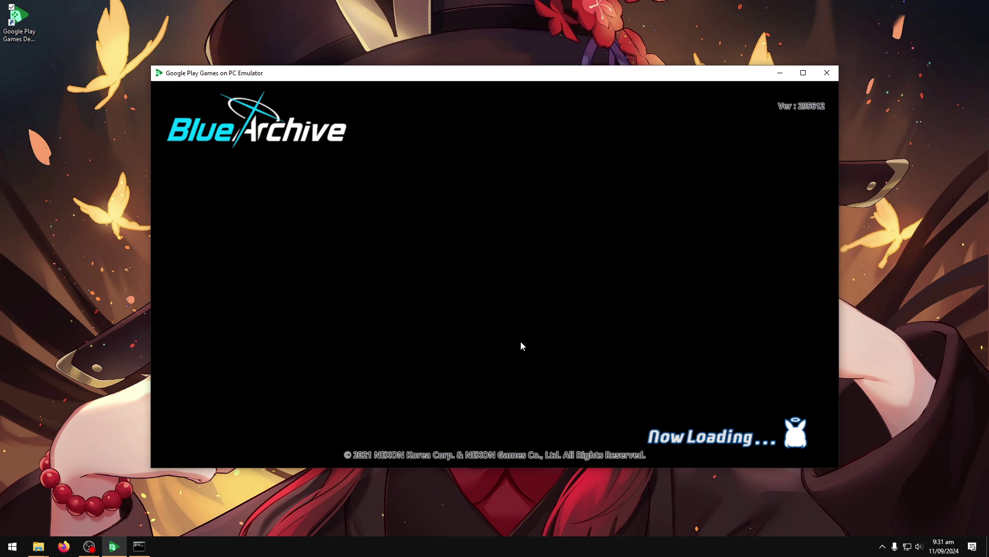
click(547, 260)
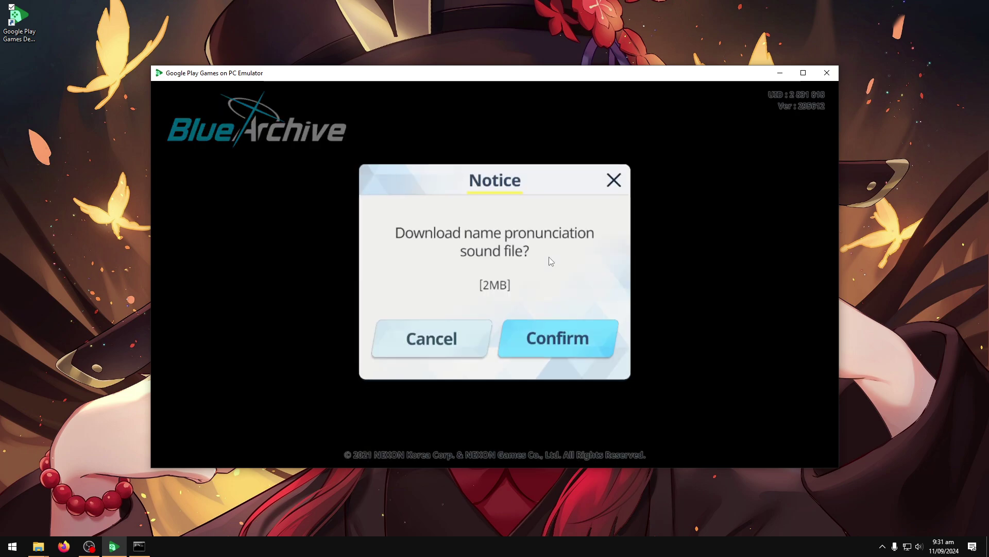
Confirm the name pronunciation sound file download and the game update download.
click(581, 352)
click(512, 324)
click(585, 357)
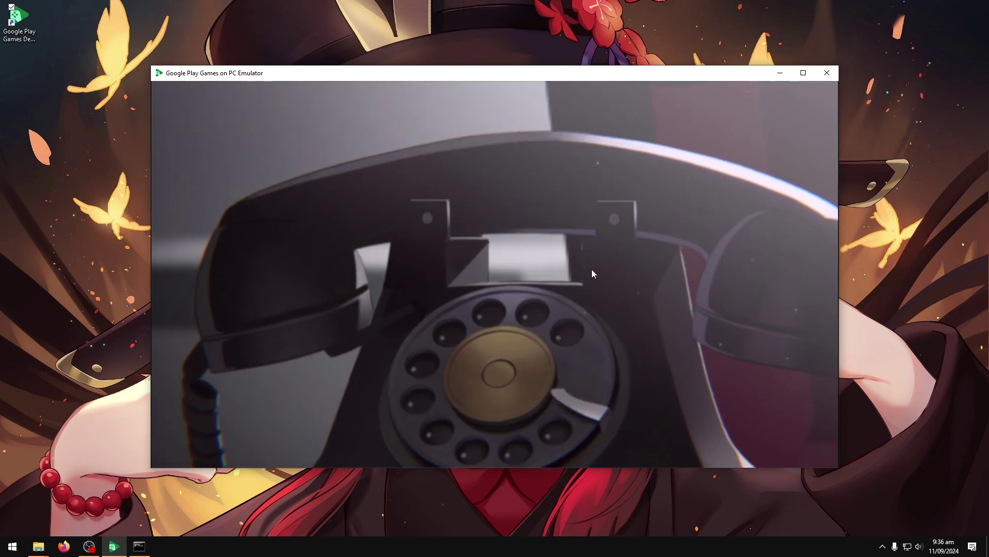
Skip the telephone cutscene and close the notices over the lobby.
click(568, 285)
click(580, 363)
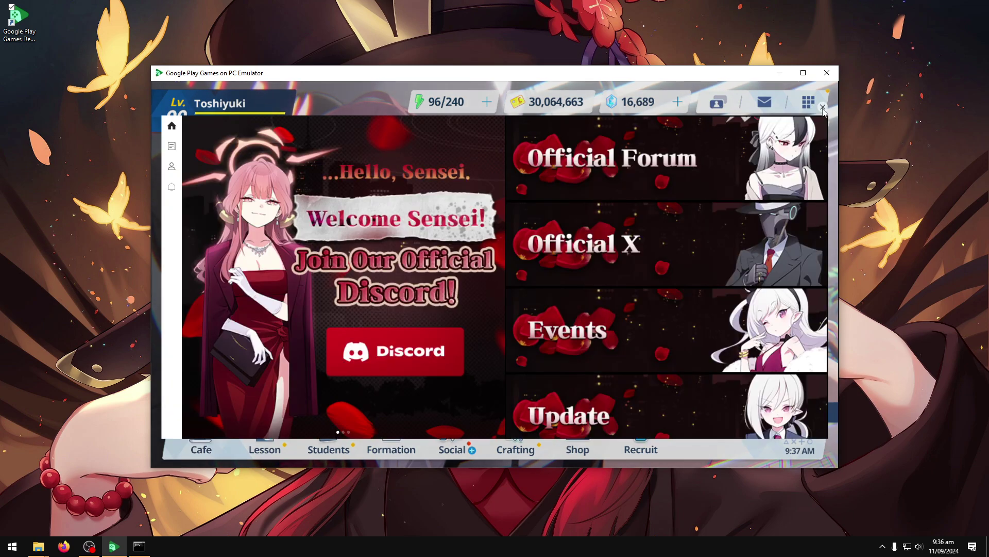
click(823, 108)
click(720, 105)
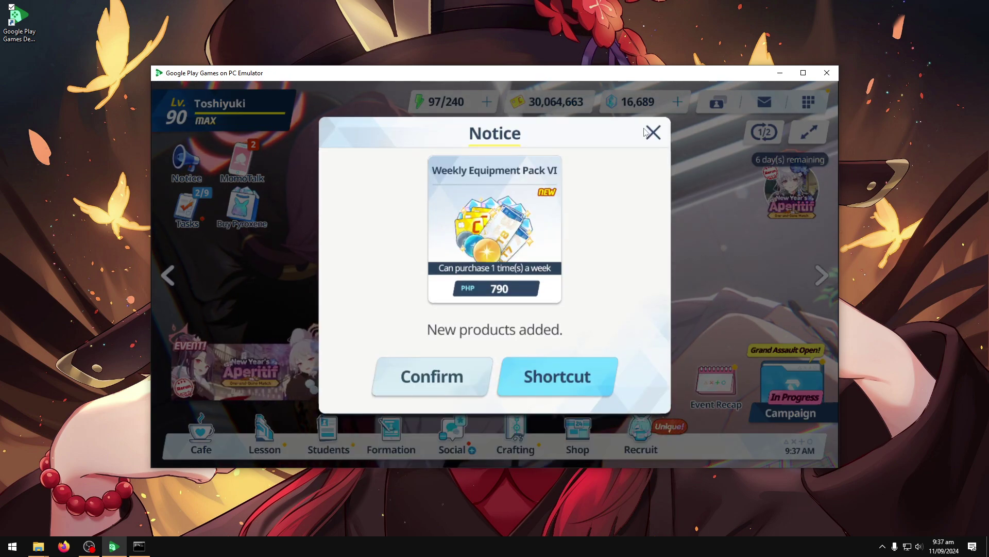
click(645, 133)
Set the lobby roster to only Hoshino (Swimsuit), removing Izumi, Neru, Maki and Iori.
click(725, 107)
click(525, 308)
click(464, 301)
click(404, 302)
click(343, 301)
click(646, 301)
click(646, 300)
click(585, 291)
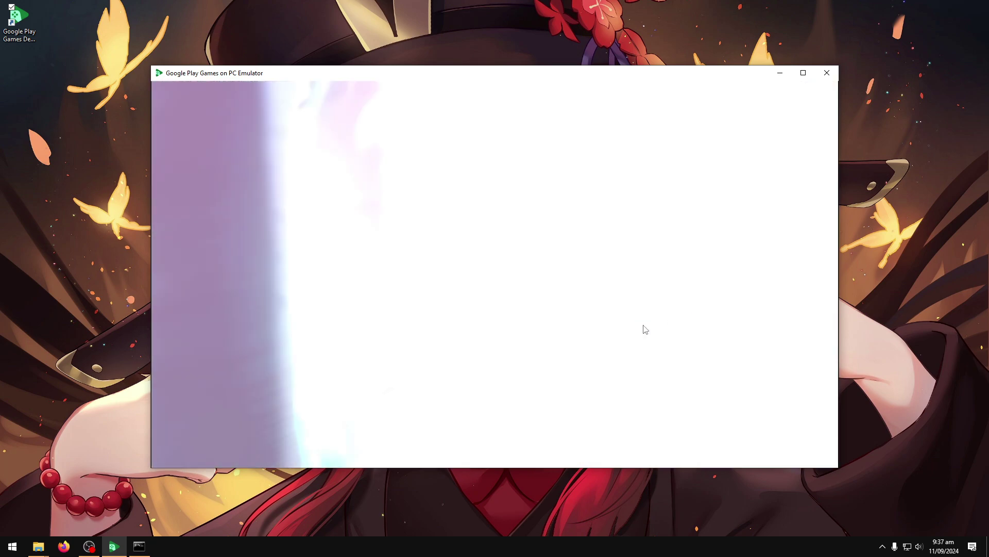
key(Escape)
click(559, 357)
Dismiss the feedback dialog, reposition the emulator window, and open the taskbar menu.
key(ctrl+alt+f)
key(Escape)
drag(433, 72, 457, 86)
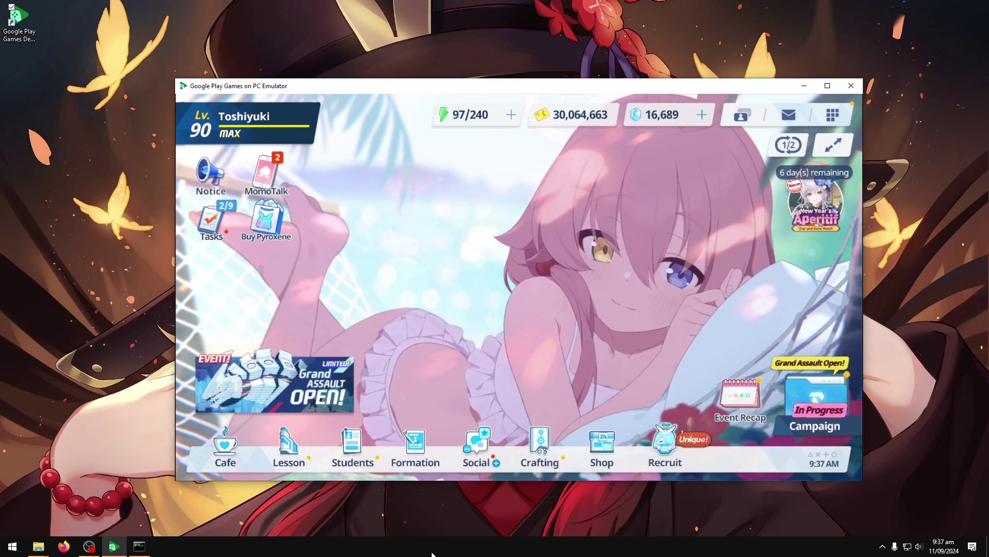
right_click(449, 545)
click(498, 493)
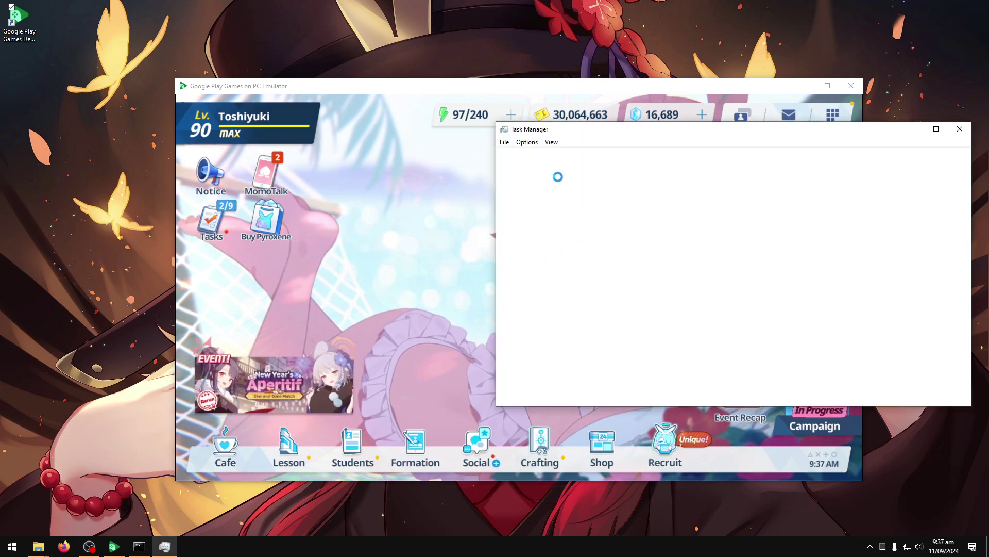
drag(604, 129, 413, 124)
click(358, 150)
click(768, 125)
click(882, 546)
right_click(903, 525)
Set the Vulkan device override to NVIDIA GeForce GTX 1060 6GB.
mouse_move(853, 477)
mouse_move(845, 499)
mouse_move(731, 459)
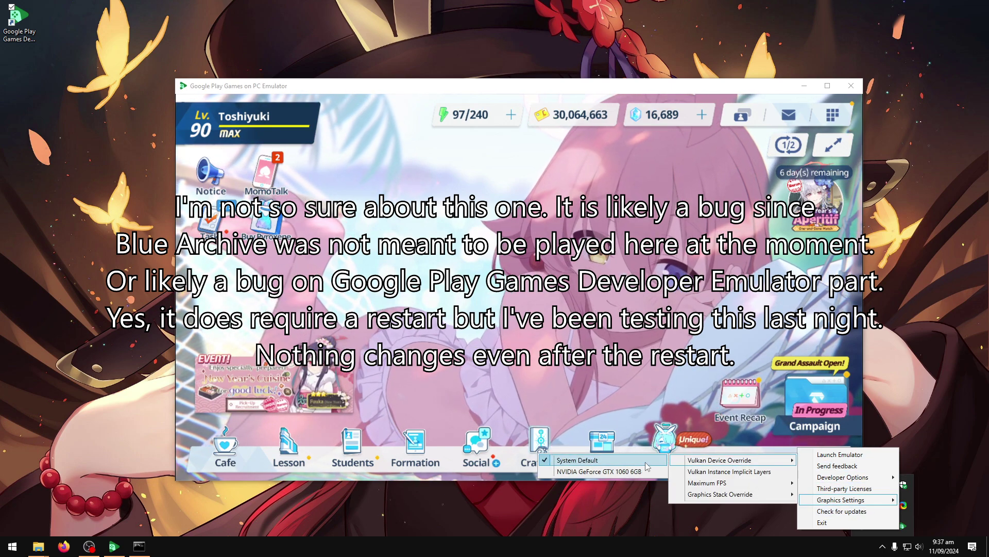
click(599, 472)
Set the emulator's maximum FPS to 60 from the tray icon's Graphics Settings.
click(883, 545)
right_click(902, 526)
mouse_move(851, 498)
click(632, 499)
Open and close Task Manager, and reposition the emulator window.
click(885, 546)
drag(585, 77, 542, 77)
right_click(624, 546)
click(682, 507)
click(767, 123)
drag(508, 89, 536, 98)
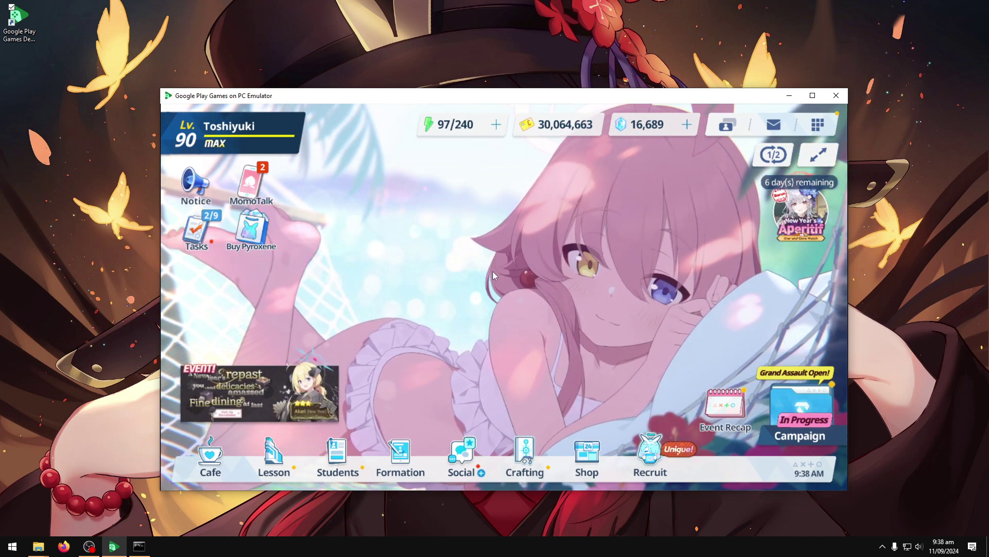
Bring the Command Prompt window back in front of the emulator and reposition both windows.
key(super)
drag(474, 90, 477, 79)
key(alt+Tab)
drag(373, 232, 363, 187)
Highlight the '.\adb install-multiple' command line and shift the emulator window slightly left.
click(482, 288)
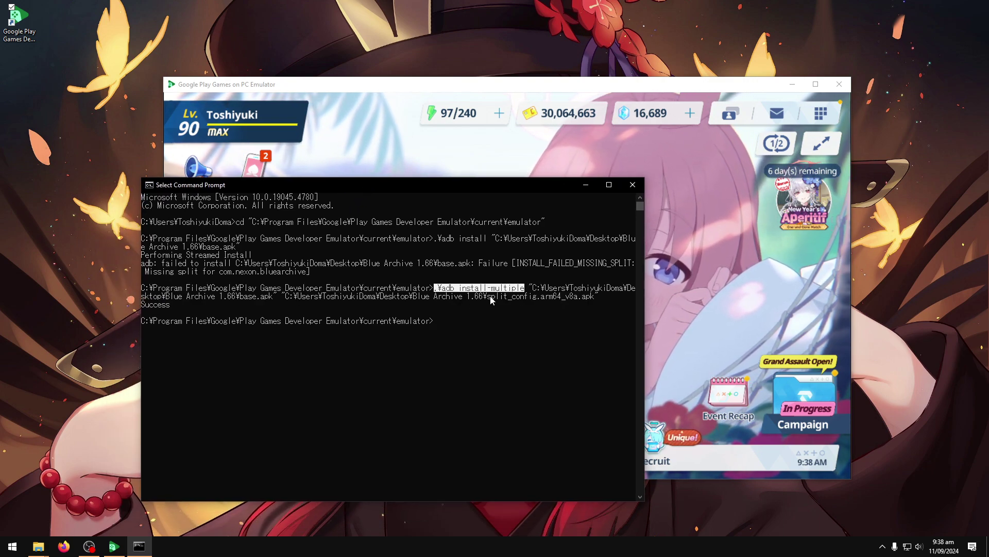
click(316, 279)
drag(256, 245, 135, 239)
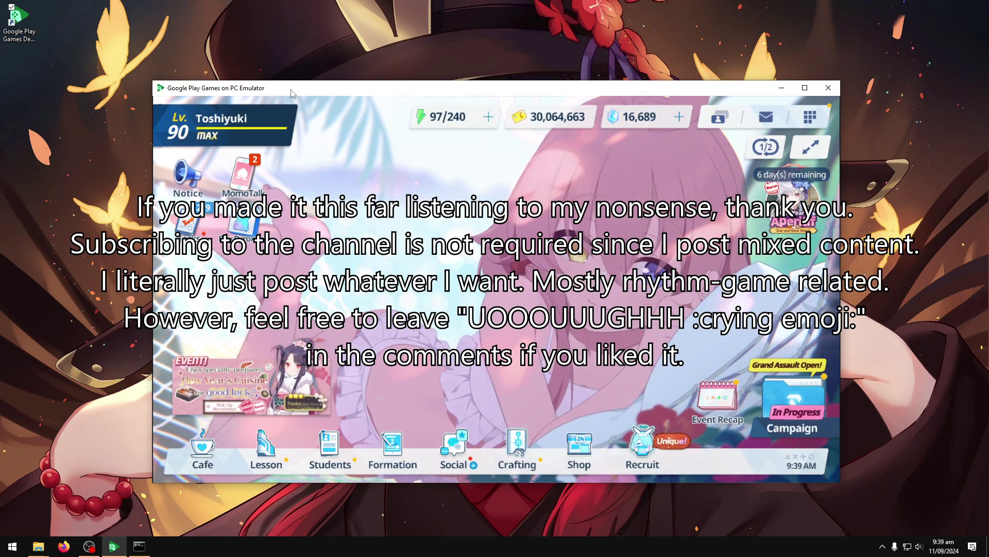
drag(257, 90, 253, 91)
Nudge the emulator window left and down, then tap the lobby character for a reaction.
mouse_move(420, 86)
mouse_down()
mouse_move(447, 88)
mouse_move(432, 91)
mouse_up()
drag(383, 92, 377, 94)
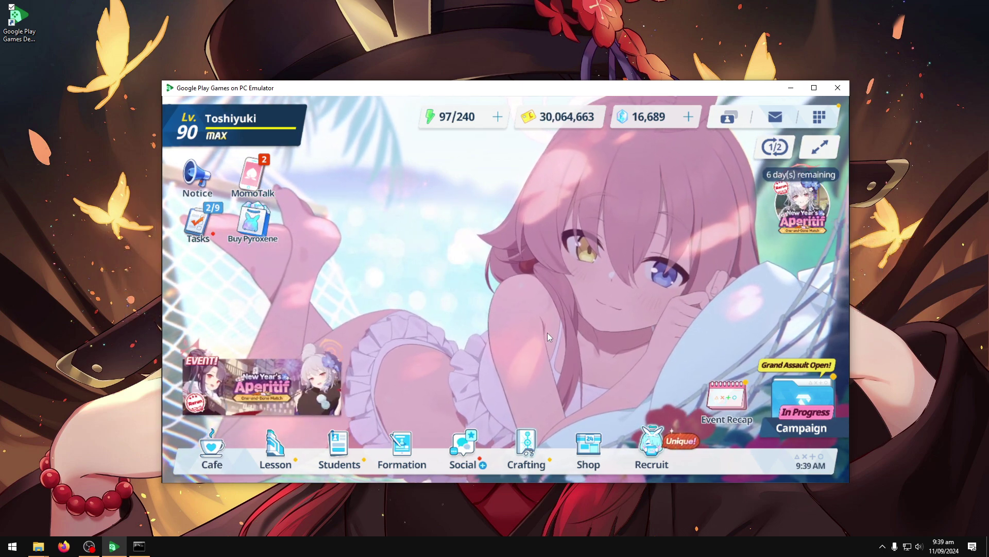
click(548, 332)
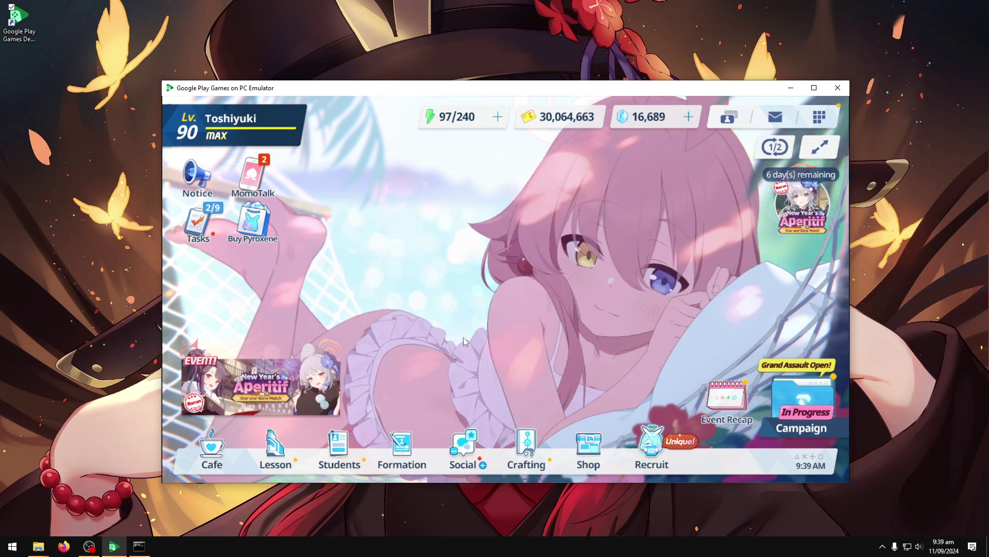